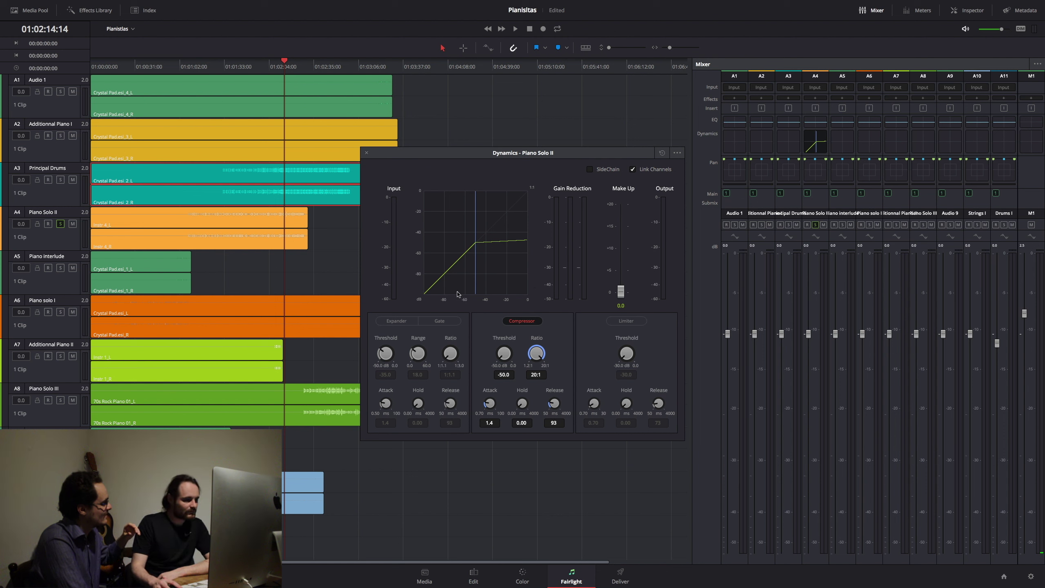
- Replace the compressor on Piano Solo II with the expander and set the expander threshold to -50.0 dB
click(521, 322)
click(399, 321)
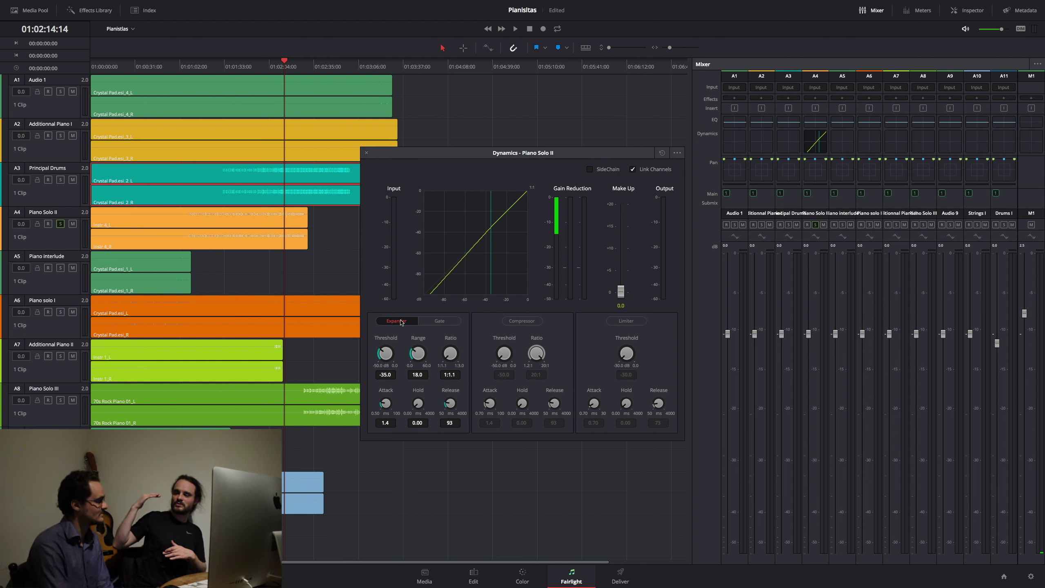
click(514, 322)
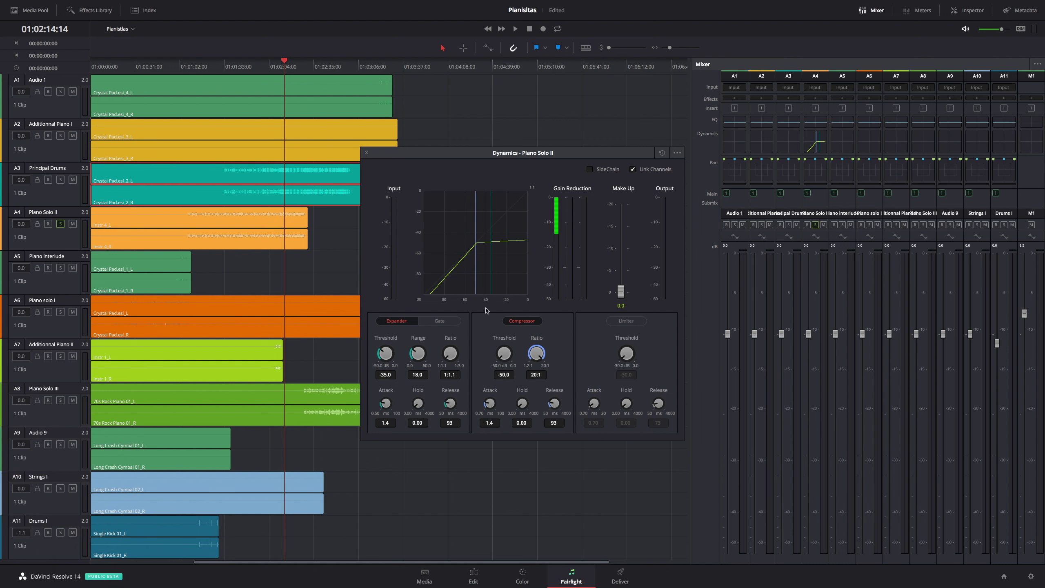
click(522, 322)
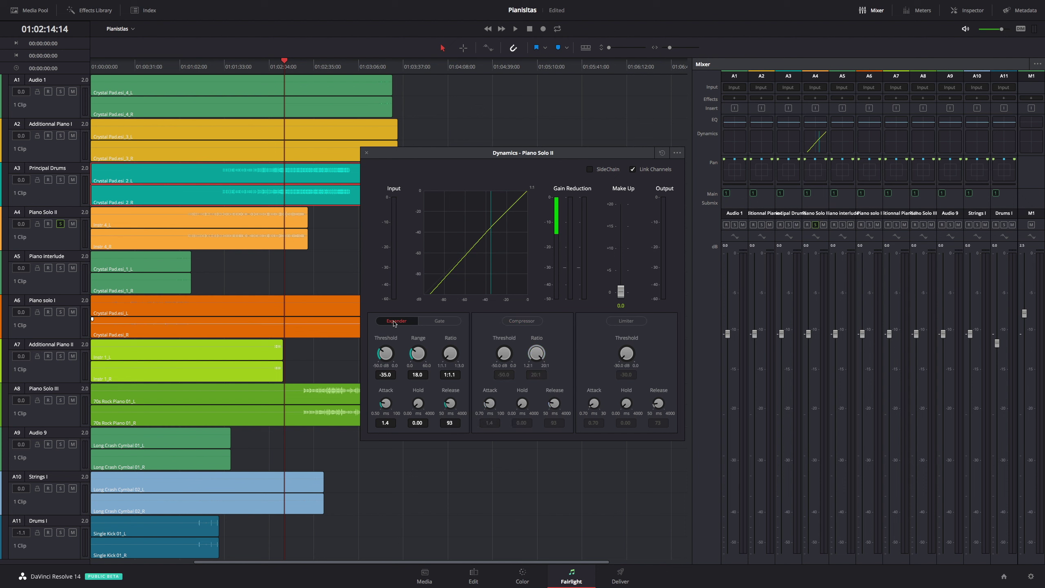
drag(390, 357, 390, 355)
drag(394, 353, 363, 373)
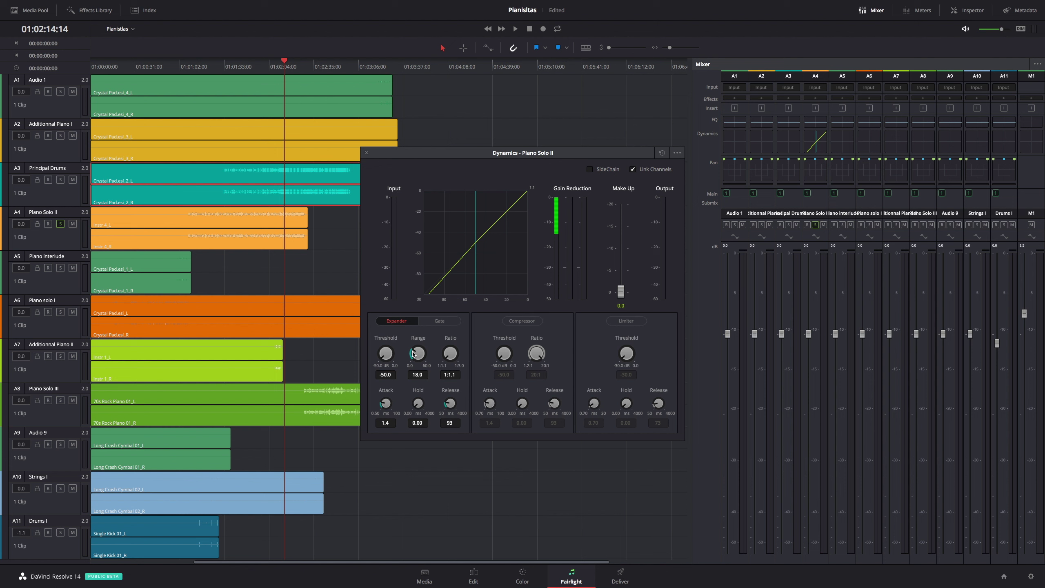
- Switch Piano Solo II from expander to gate, set range 60.0, attack 7.8 ms and hold 6.9 ms, and bypass the gate
drag(416, 356, 484, 343)
drag(485, 341, 515, 376)
click(440, 322)
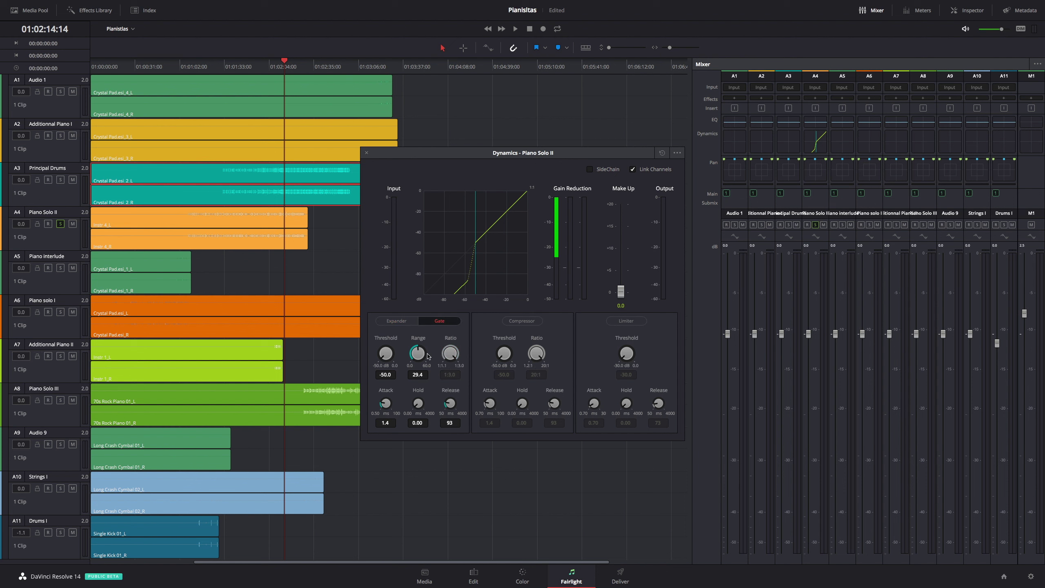
drag(417, 353, 490, 312)
drag(387, 406, 424, 383)
click(440, 322)
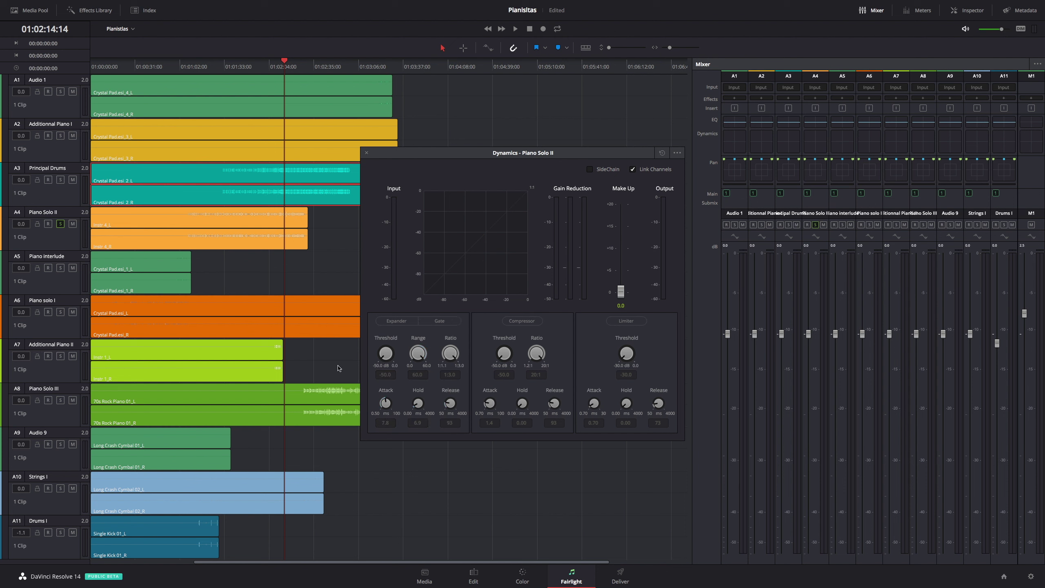
- Enable the compressor on Piano Solo II and alternate between the gate and the expander alongside it
click(439, 321)
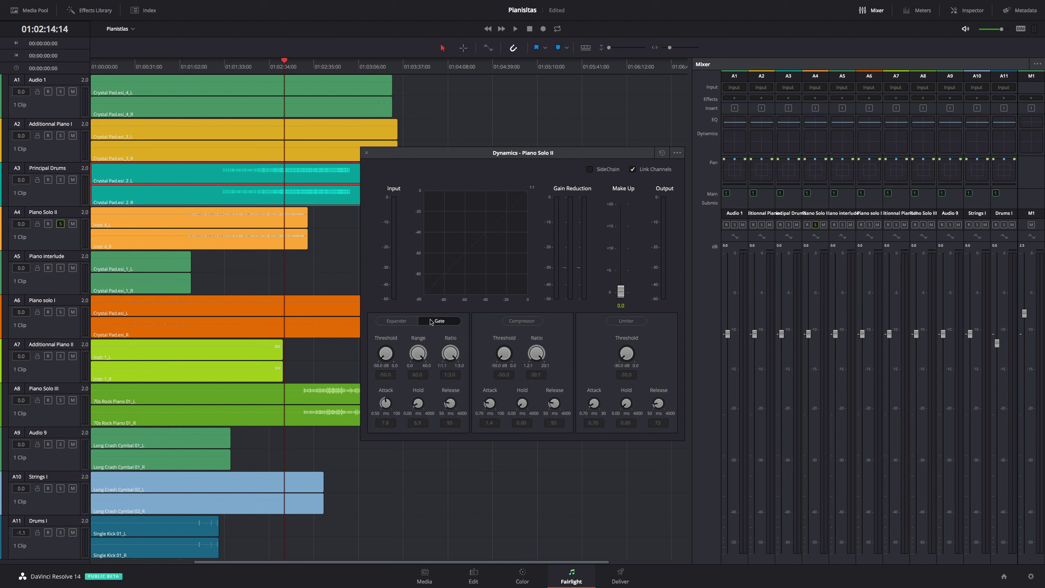
click(537, 322)
click(450, 323)
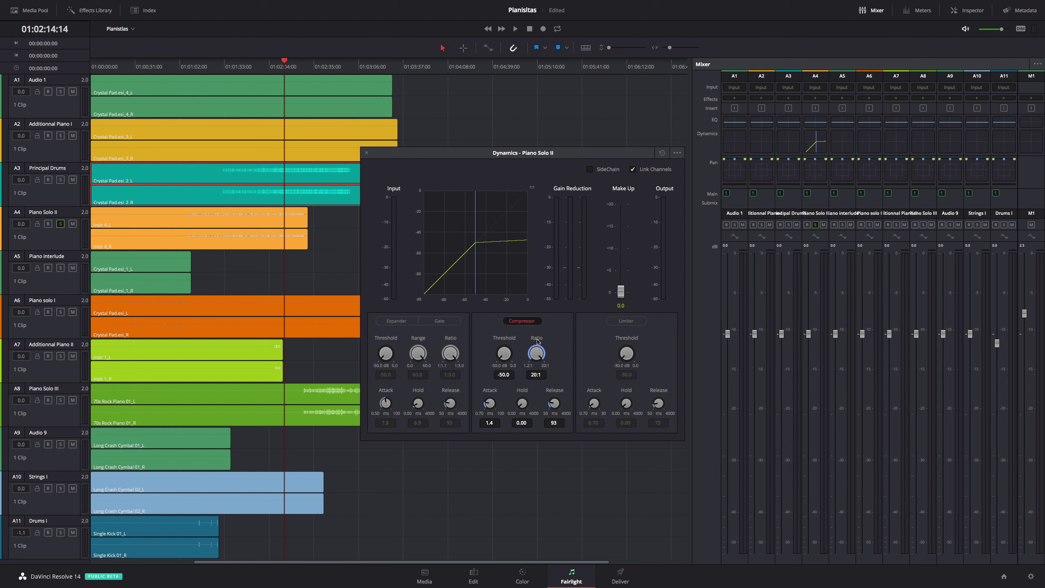
click(430, 324)
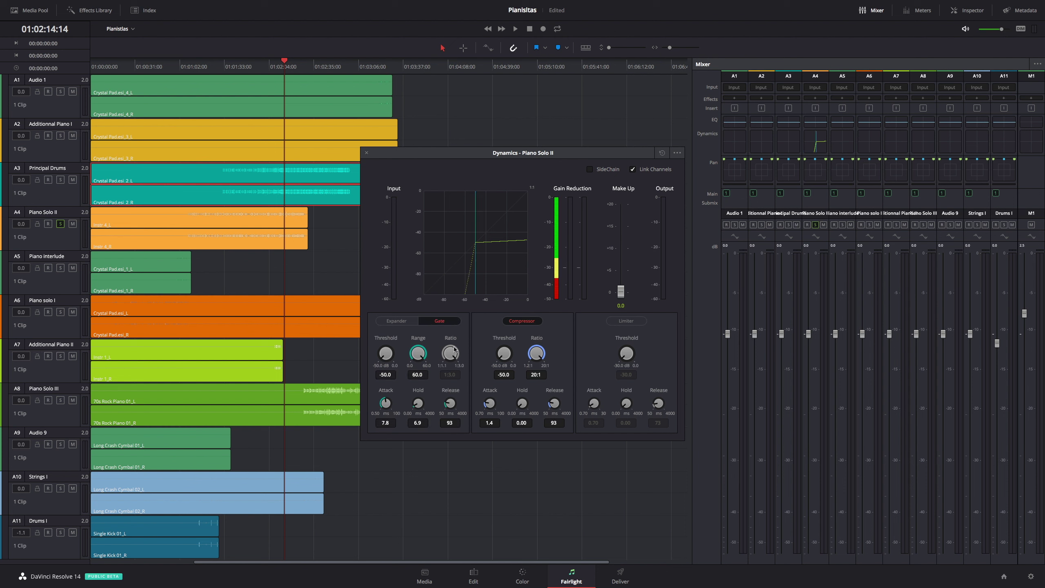
click(402, 322)
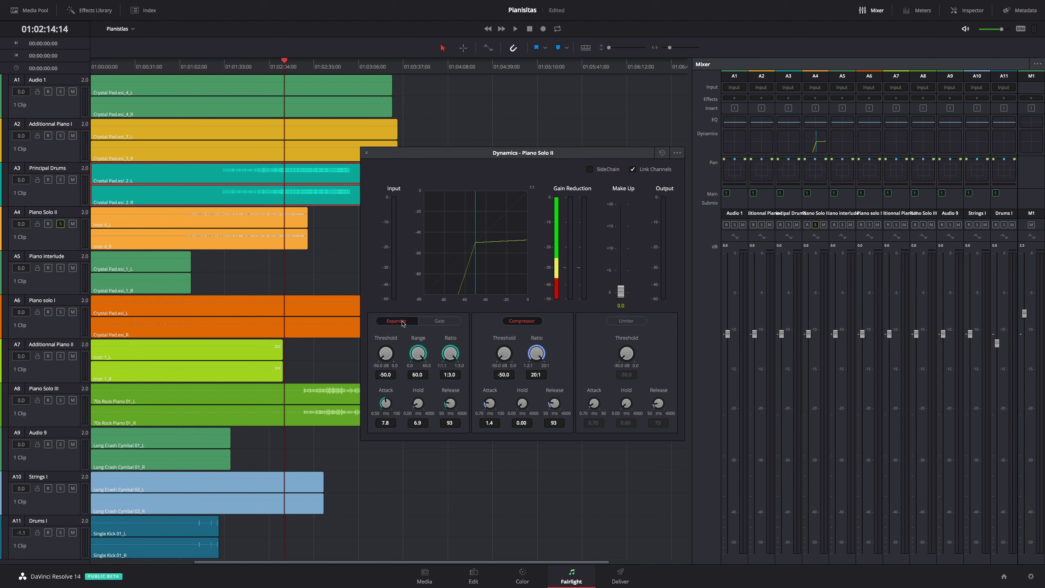
click(438, 323)
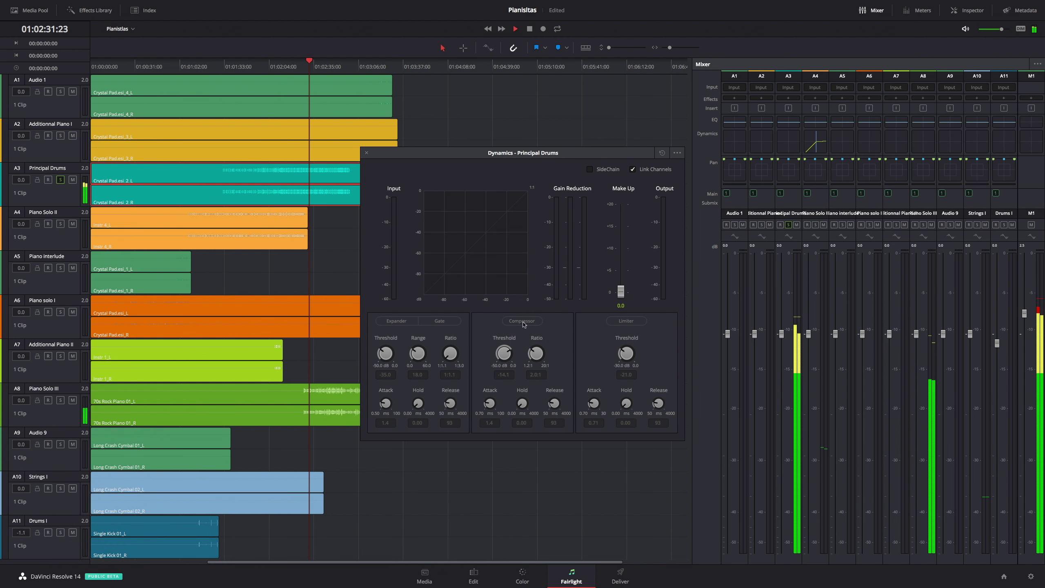
- Enable the compressor on Principal Drums with threshold -50.0 dB, release 50 ms and attack 0.70 ms
click(528, 325)
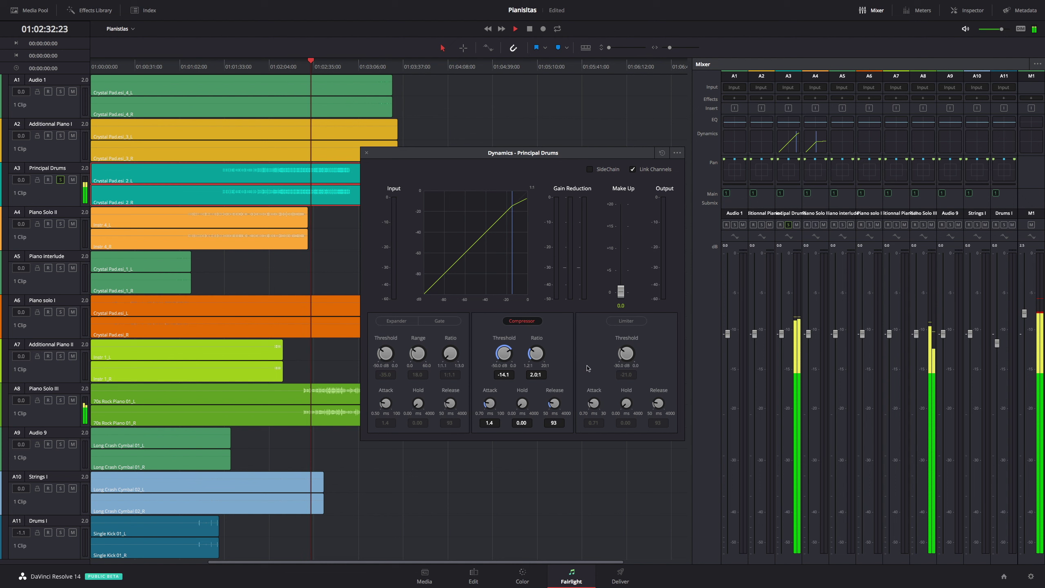
drag(505, 378, 377, 425)
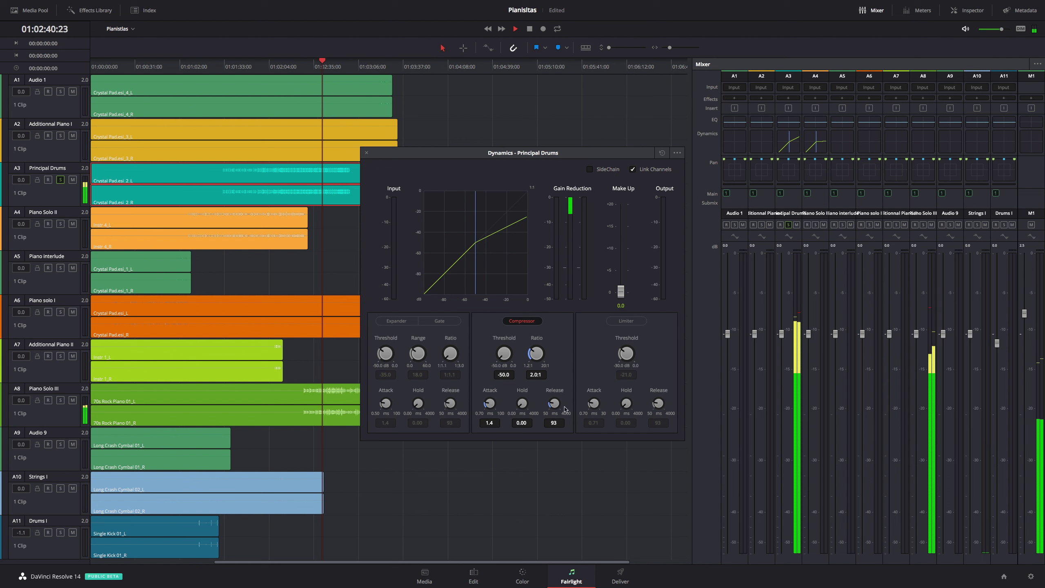
drag(554, 403, 539, 417)
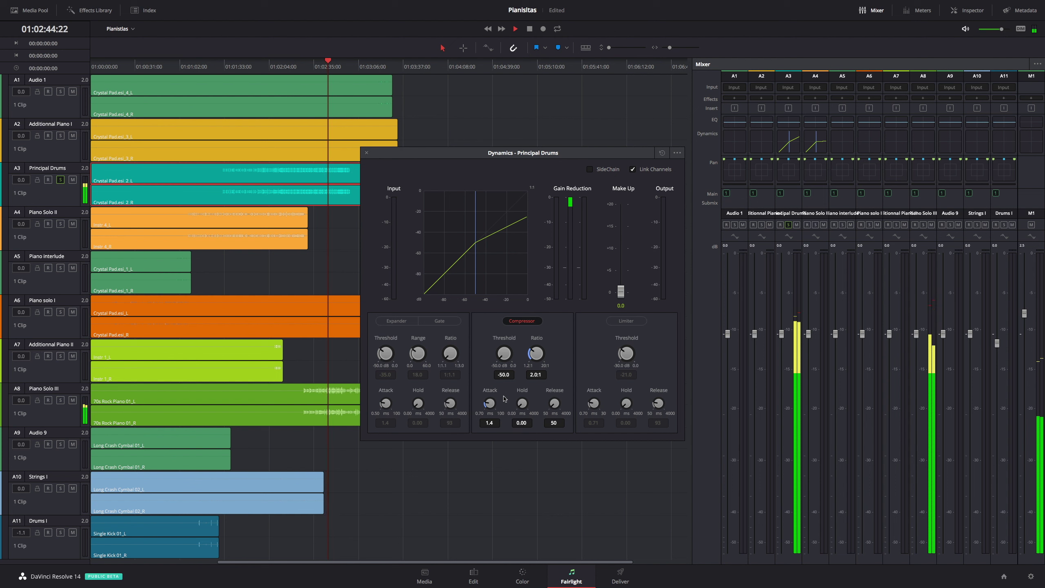
drag(489, 403, 477, 419)
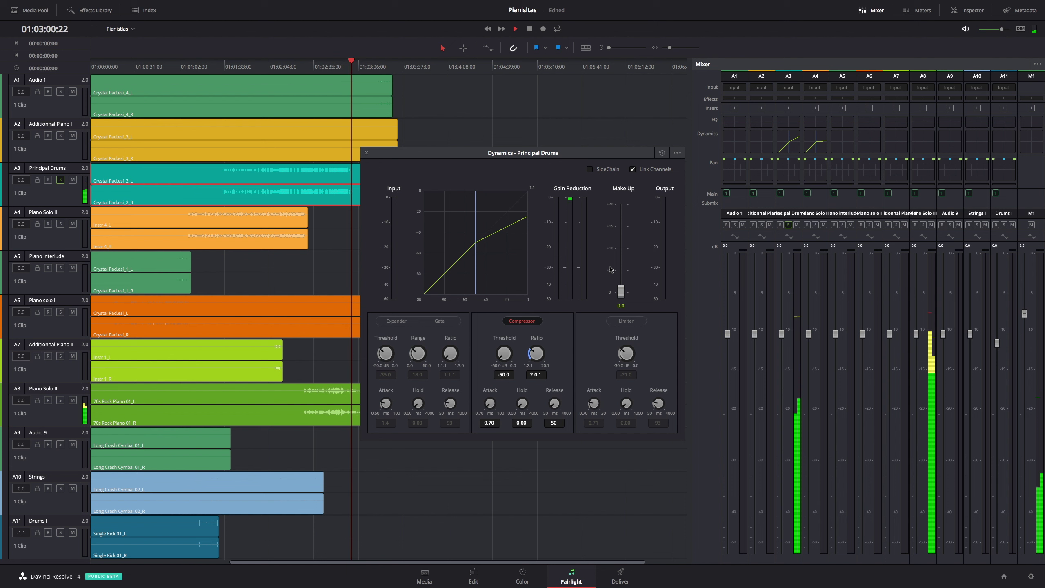
- Replay an earlier passage while setting the Principal Drums compressor ratio to 20:1 and make-up gain to about +6 dB
click(228, 68)
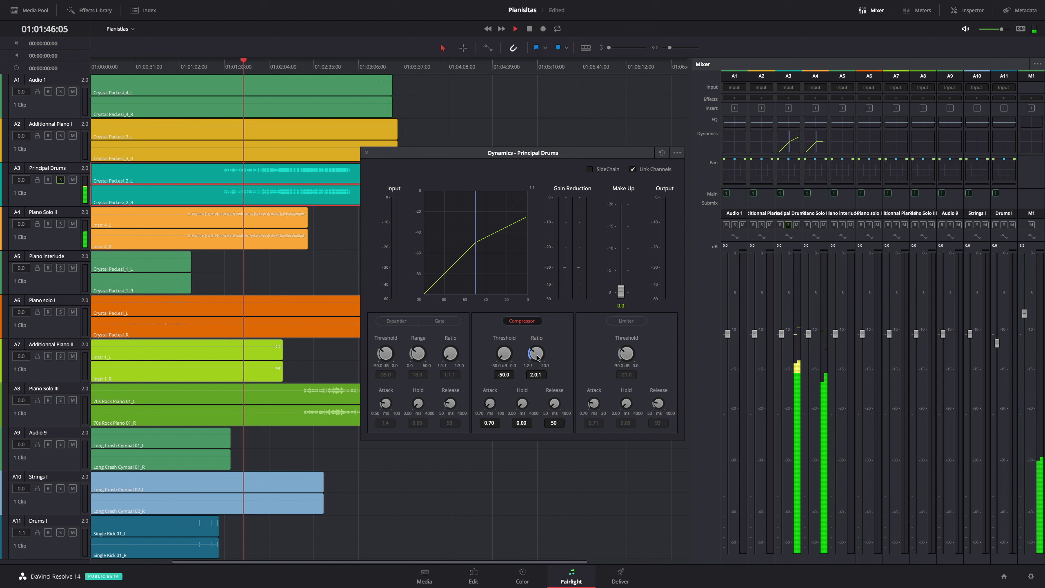
drag(537, 357, 651, 420)
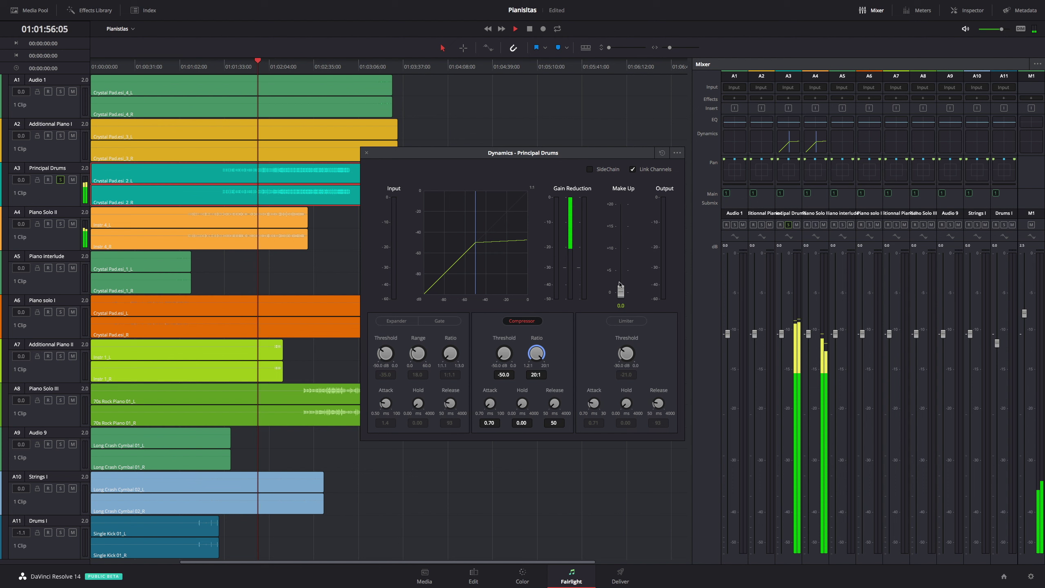
mouse_move(621, 291)
mouse_down()
mouse_move(621, 236)
mouse_move(624, 310)
mouse_up()
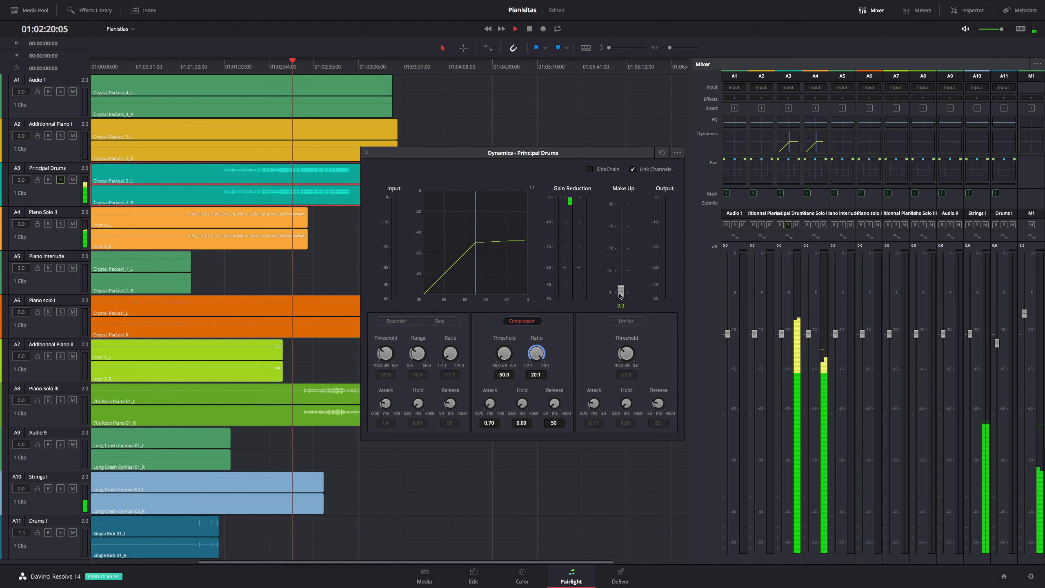
drag(621, 292, 621, 216)
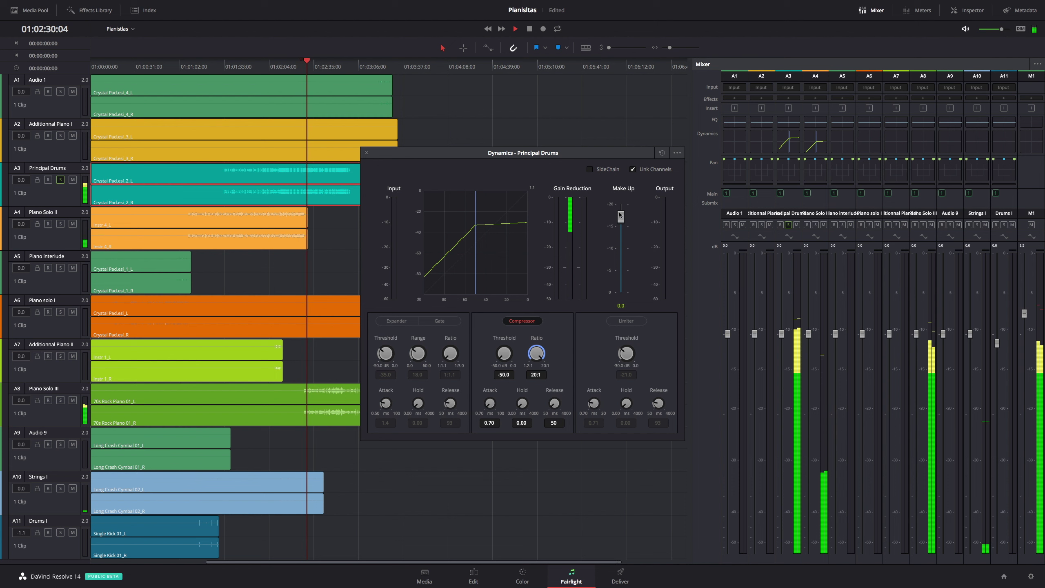
drag(622, 214, 622, 203)
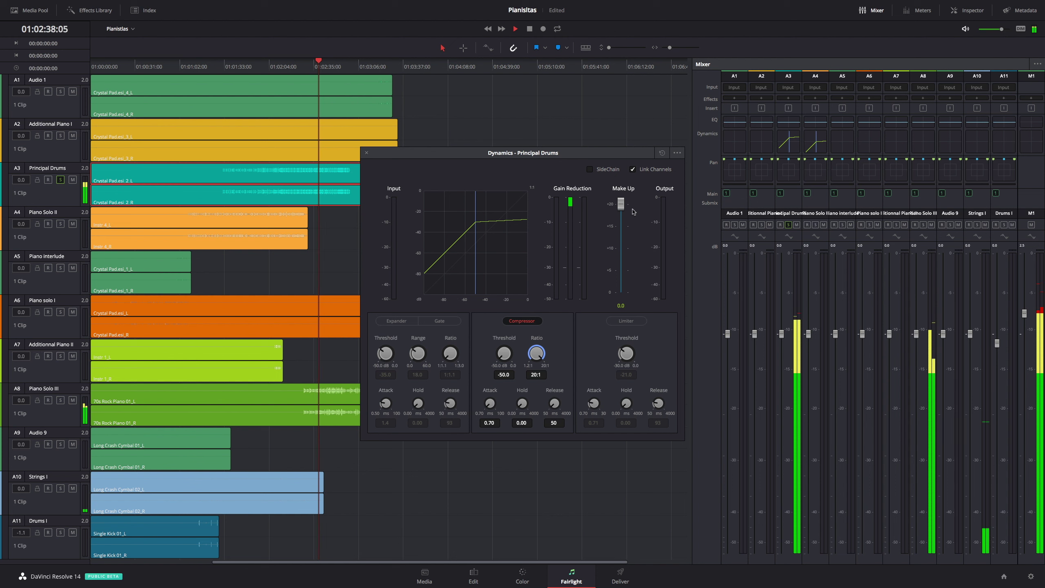
drag(621, 204, 621, 264)
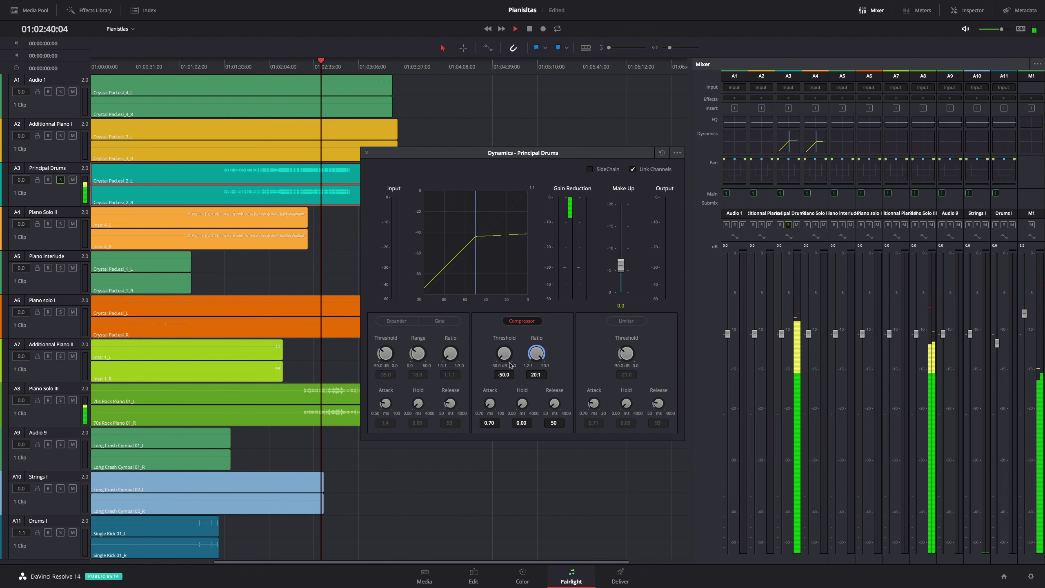
- Soften the Principal Drums compression to a ratio of 1.8:1 and a threshold of -19.2 dB
drag(537, 353, 513, 371)
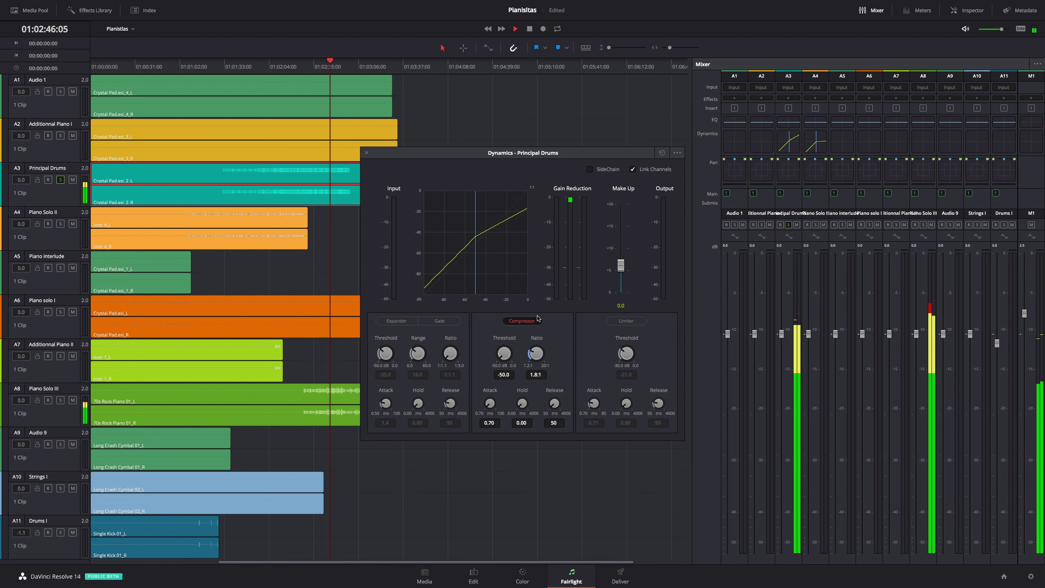
drag(505, 353, 574, 395)
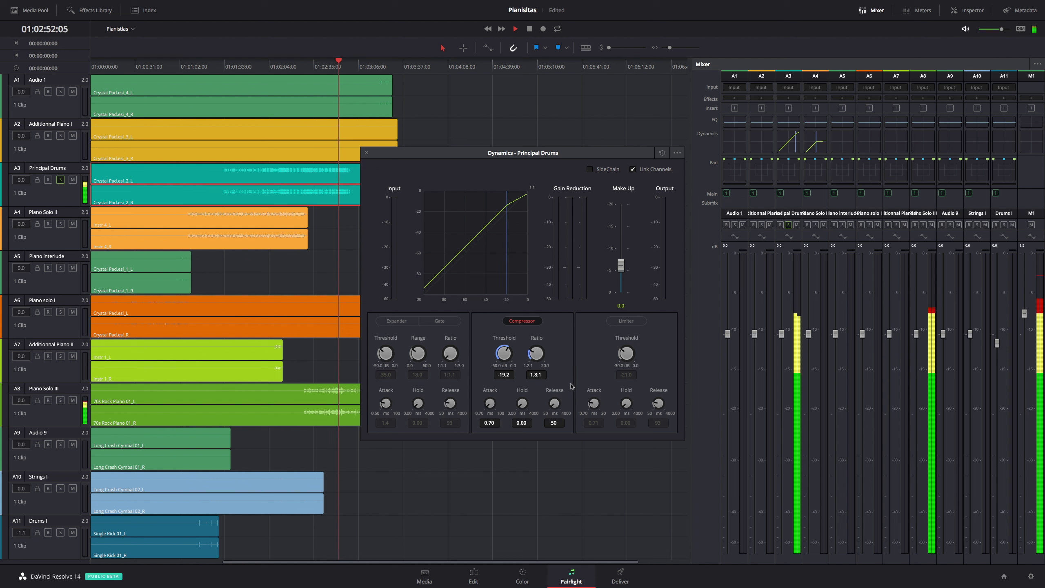
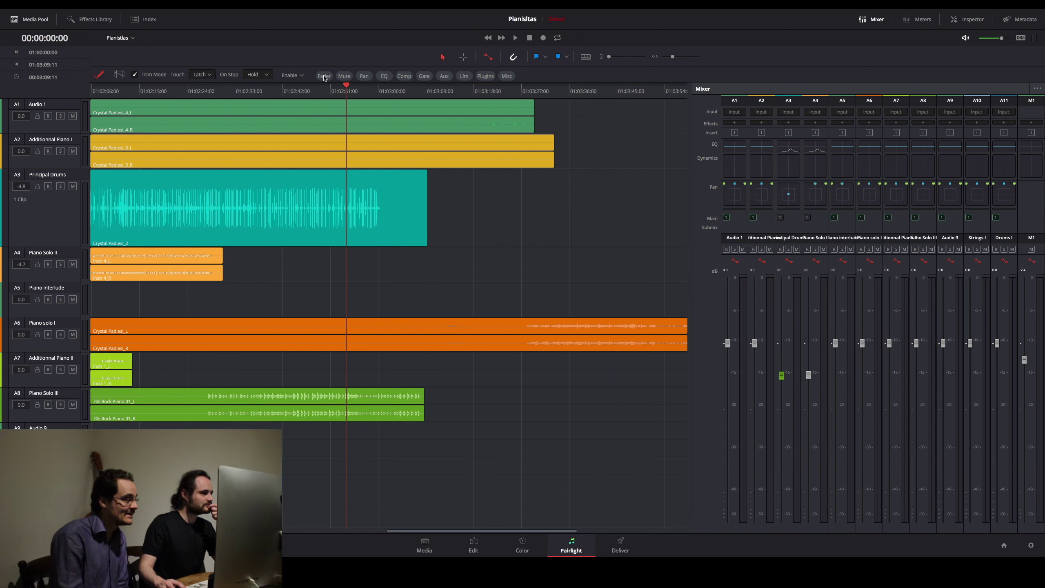
- Move the playhead to 01:03:24:16 and adjust the level line of the Additionnal Piano I clip
click(510, 94)
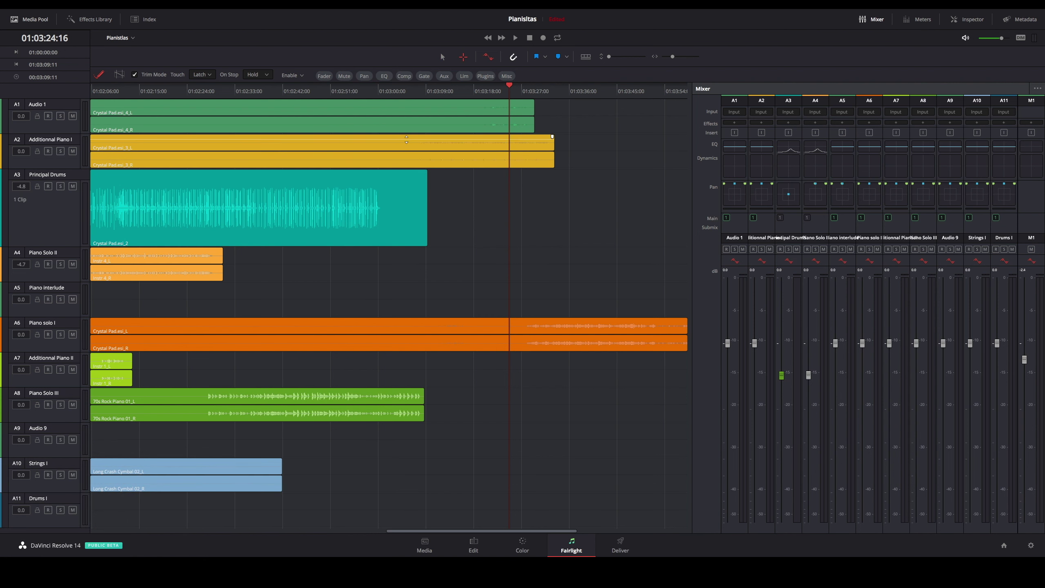
drag(400, 141, 400, 143)
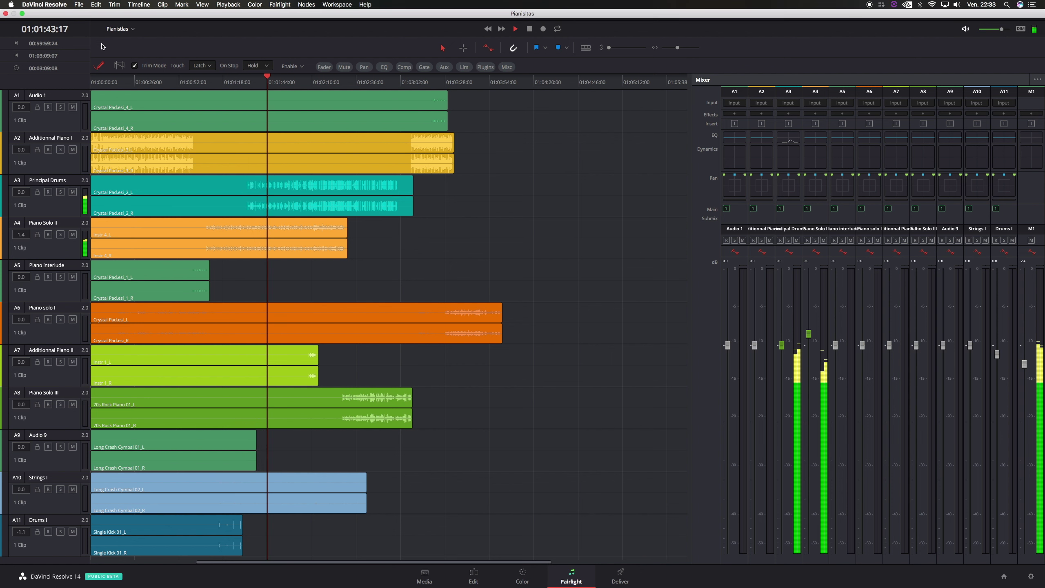
- Add the iZotope Insight VST effect to the Principal Drums track and dismiss its preset manager
click(87, 10)
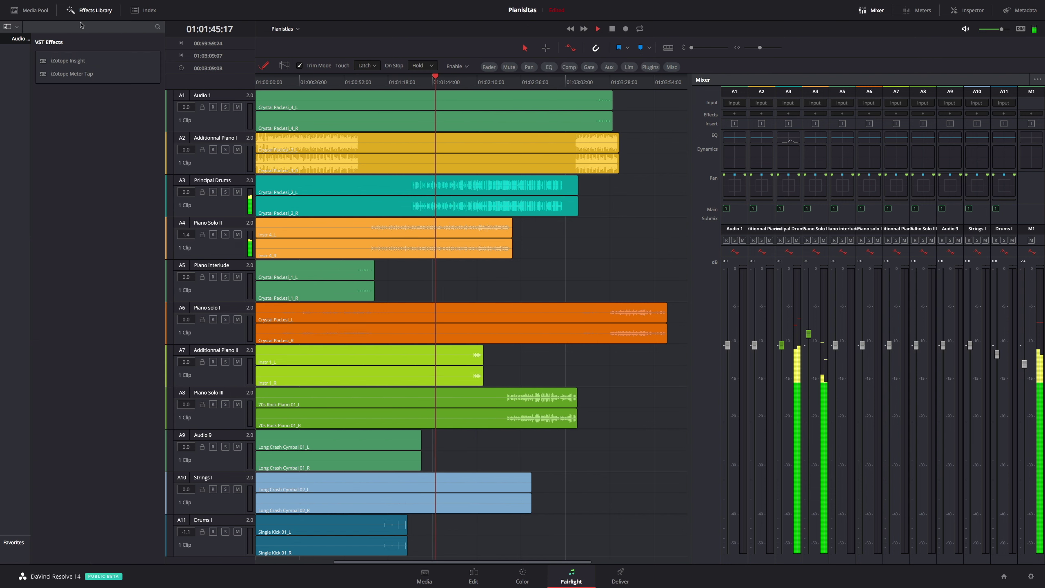
drag(68, 61, 397, 195)
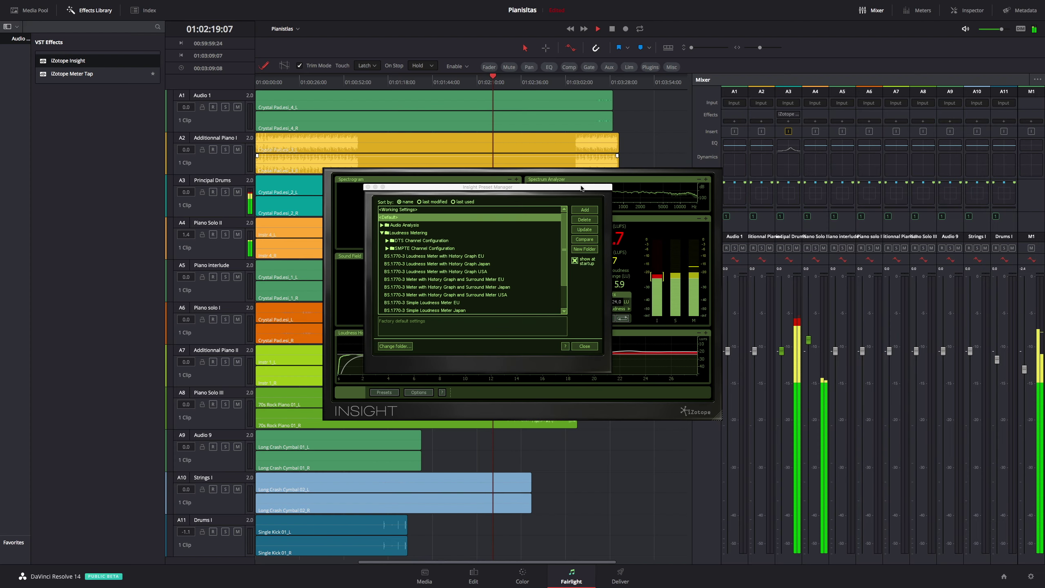
drag(581, 188, 845, 111)
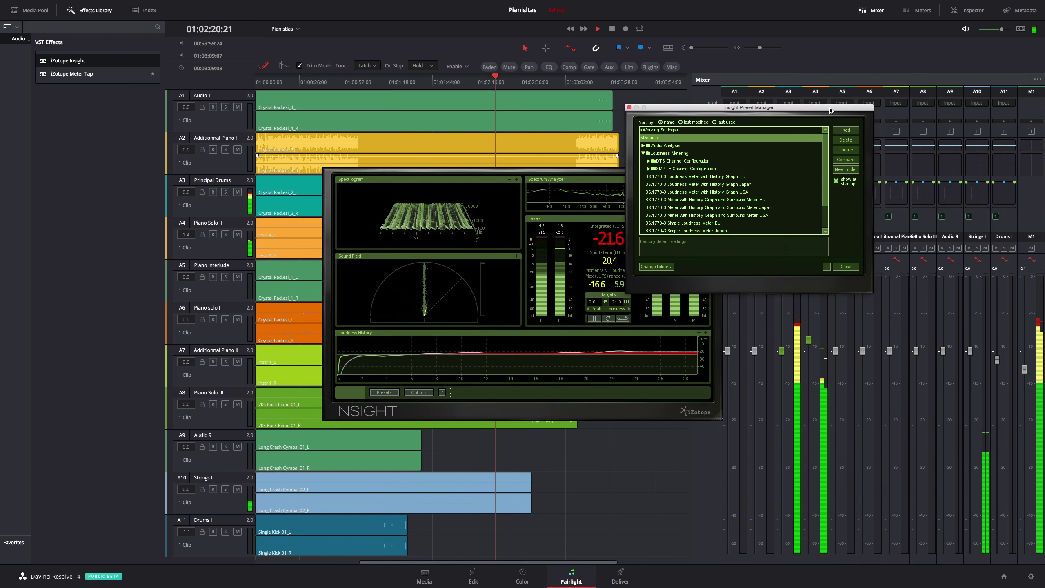
click(848, 268)
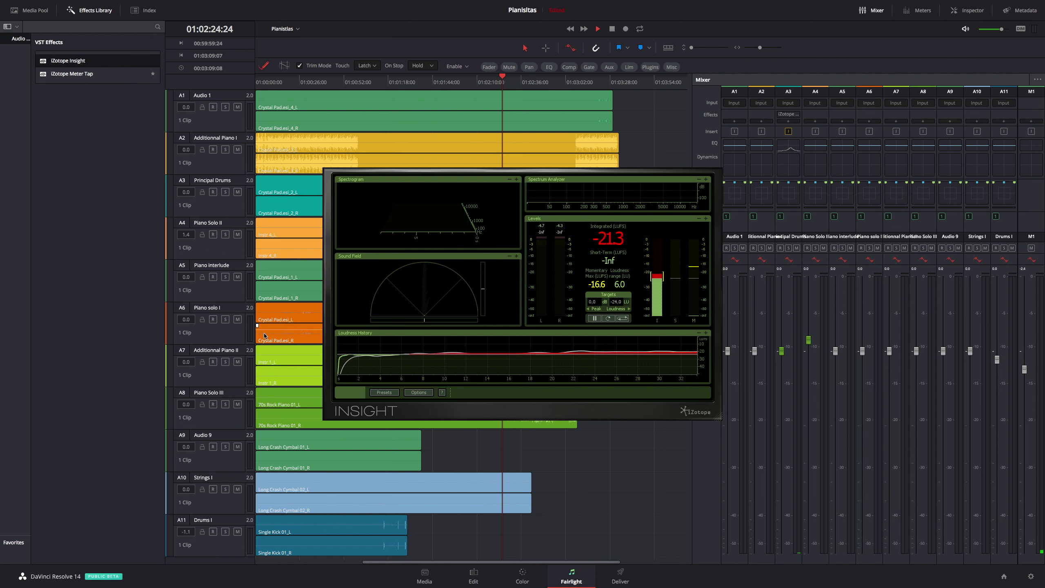
- Play the track to examine Insight's meters, including its Spectrum Analyzer in maximized view
key(space)
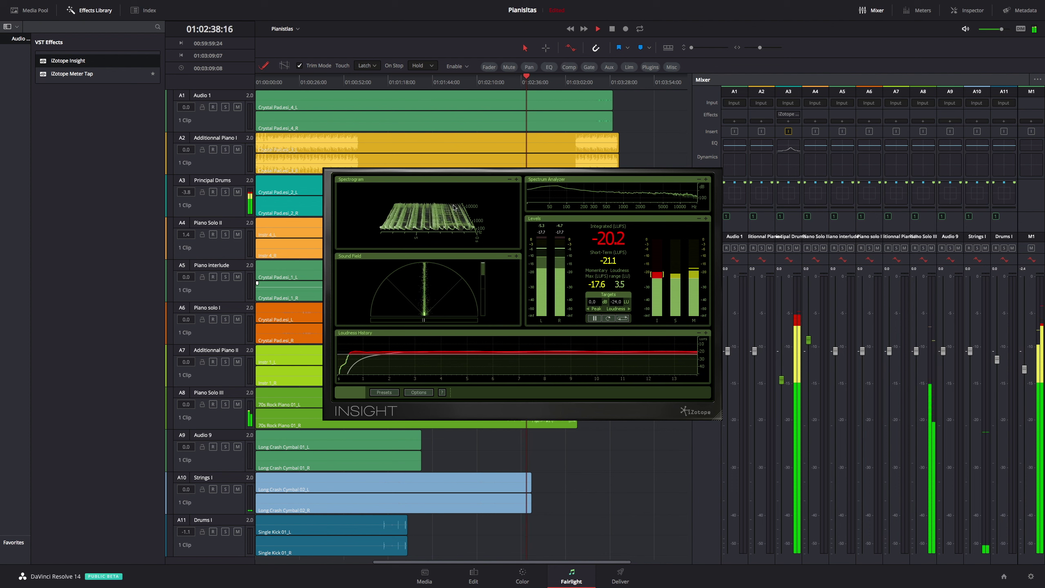
key(space)
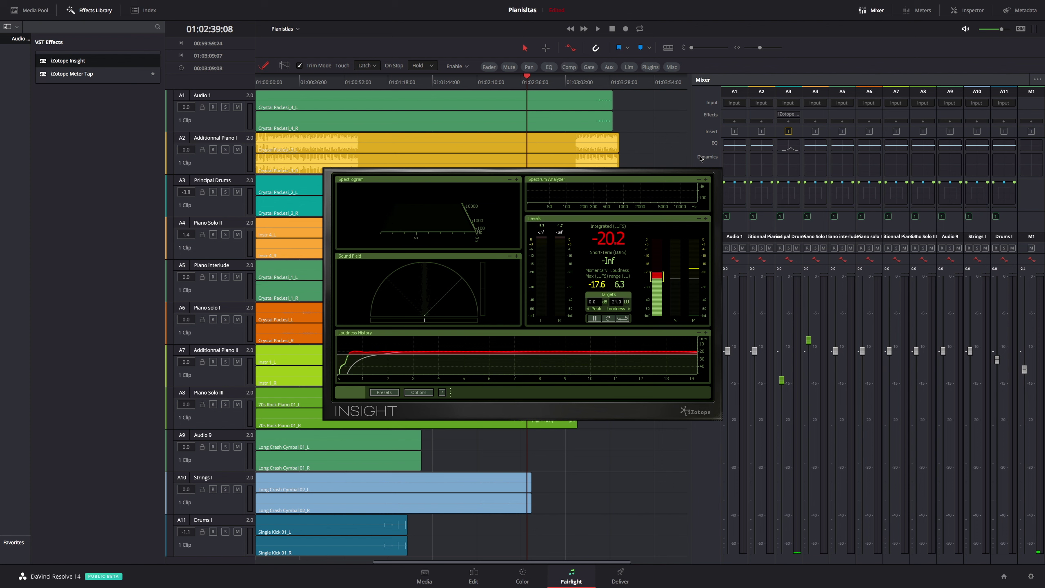
click(706, 180)
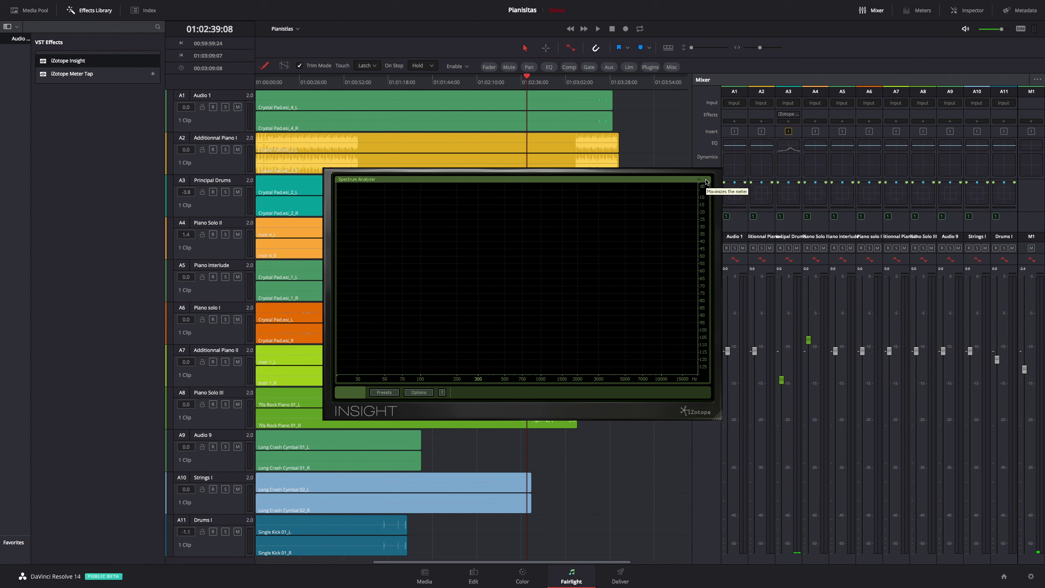
key(space)
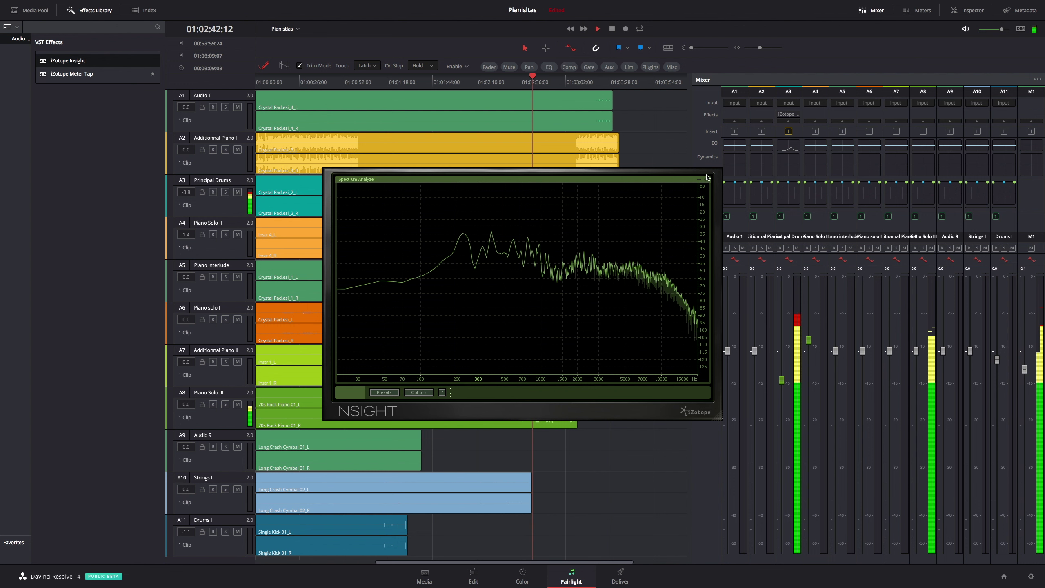
key(space)
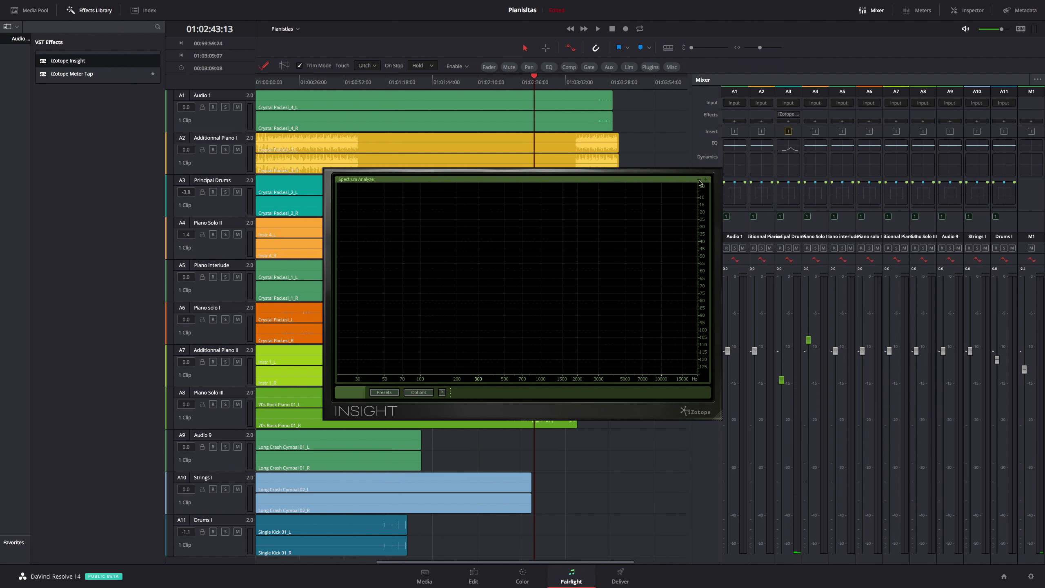
- Solo the Additionnal Piano I track and play the timeline from 01:00:00:00
click(699, 180)
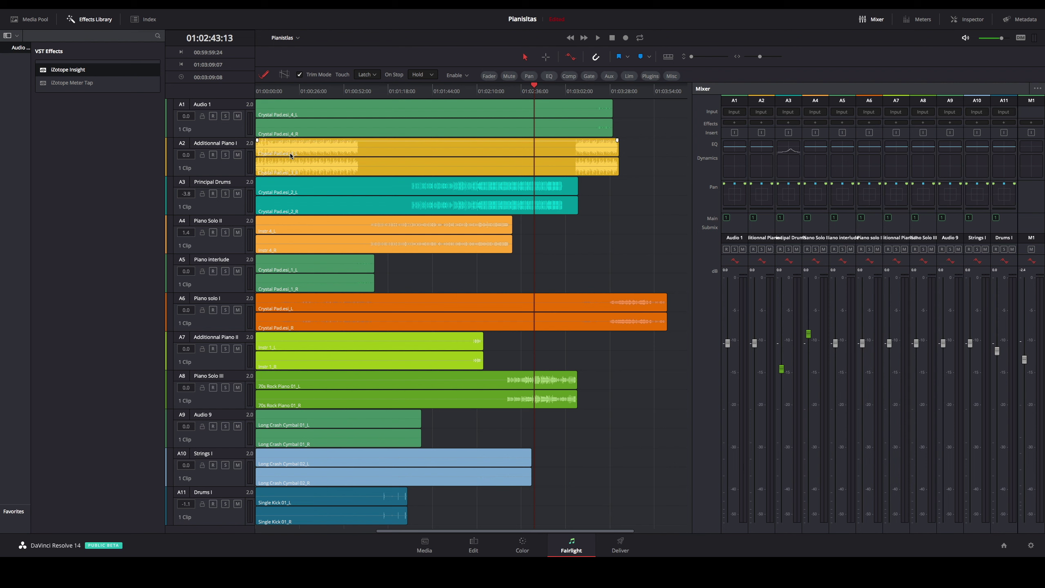
click(762, 250)
drag(534, 85, 256, 87)
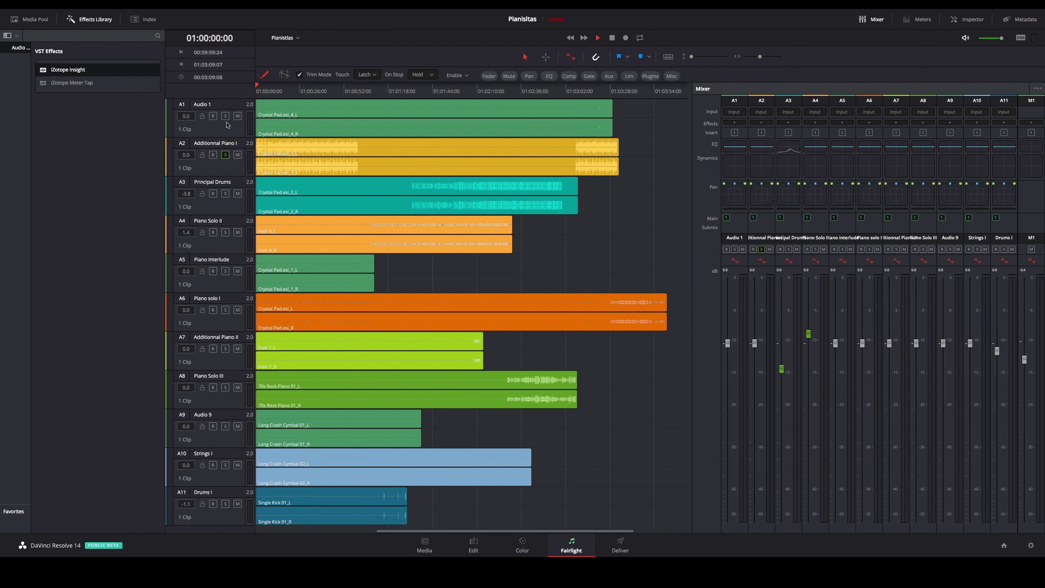
key(space)
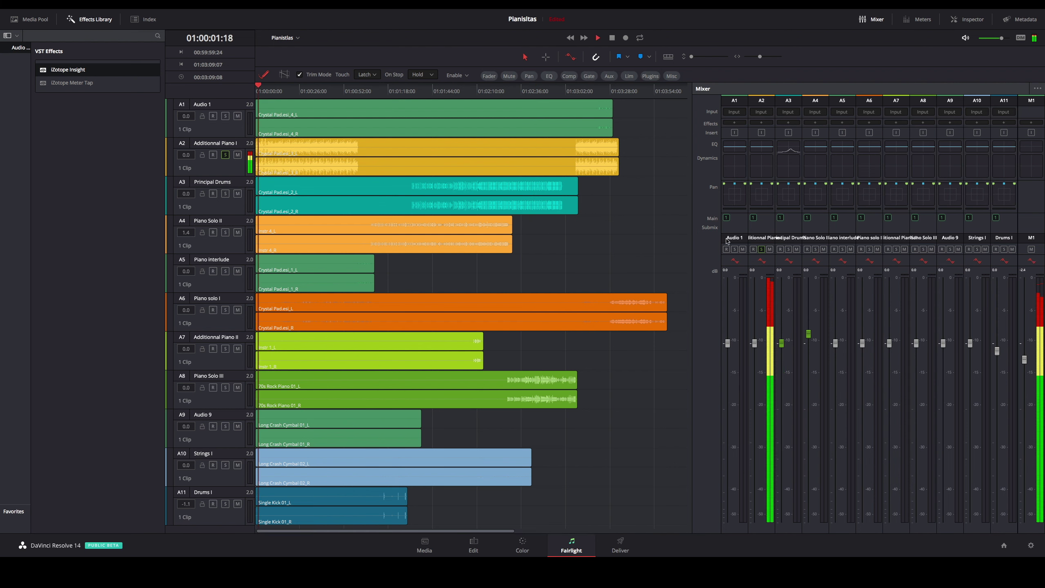
- During playback, sweep the Additionnal Piano I pan to the front right, to the back centre and back to the front centre
double_click(764, 192)
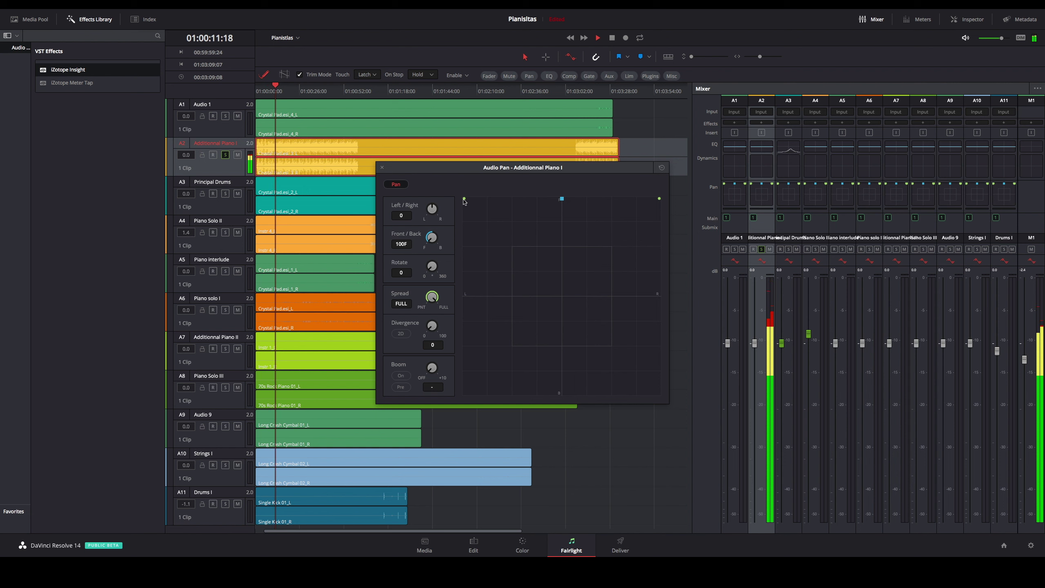
drag(465, 201, 562, 200)
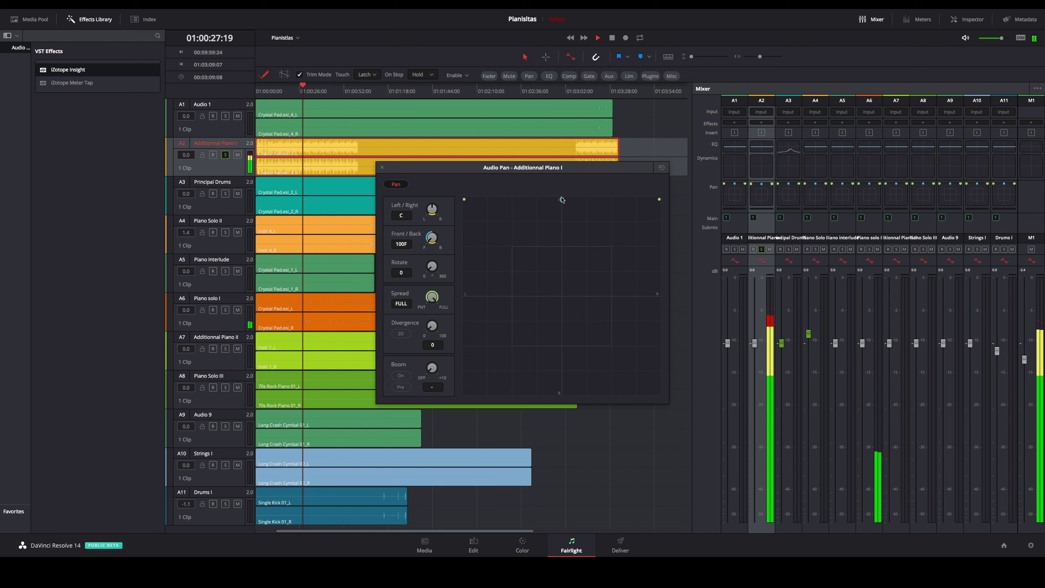
mouse_move(562, 200)
mouse_down()
mouse_move(484, 203)
mouse_move(627, 203)
mouse_move(512, 205)
mouse_move(620, 207)
mouse_up()
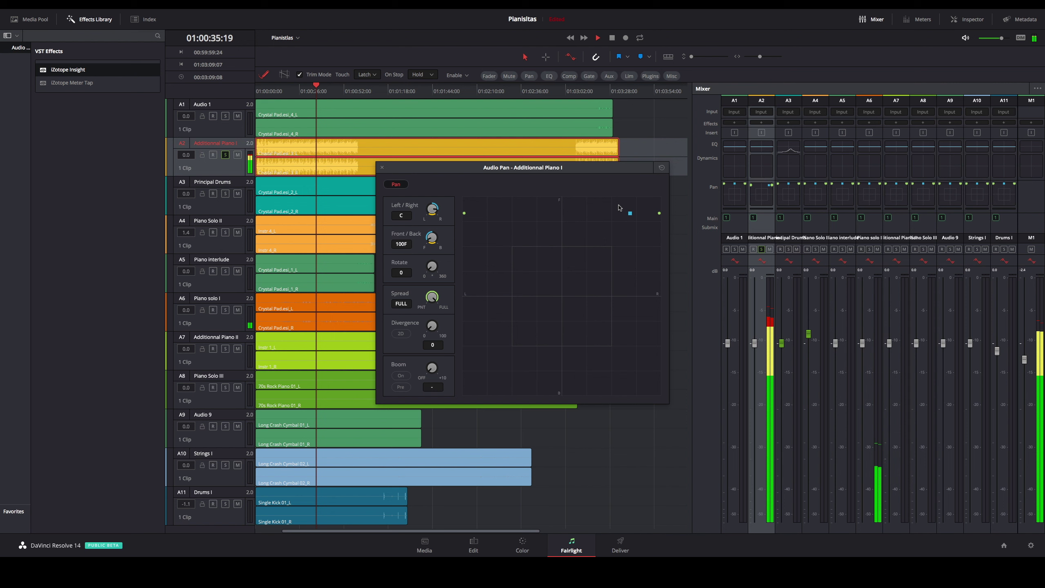
drag(630, 217, 562, 395)
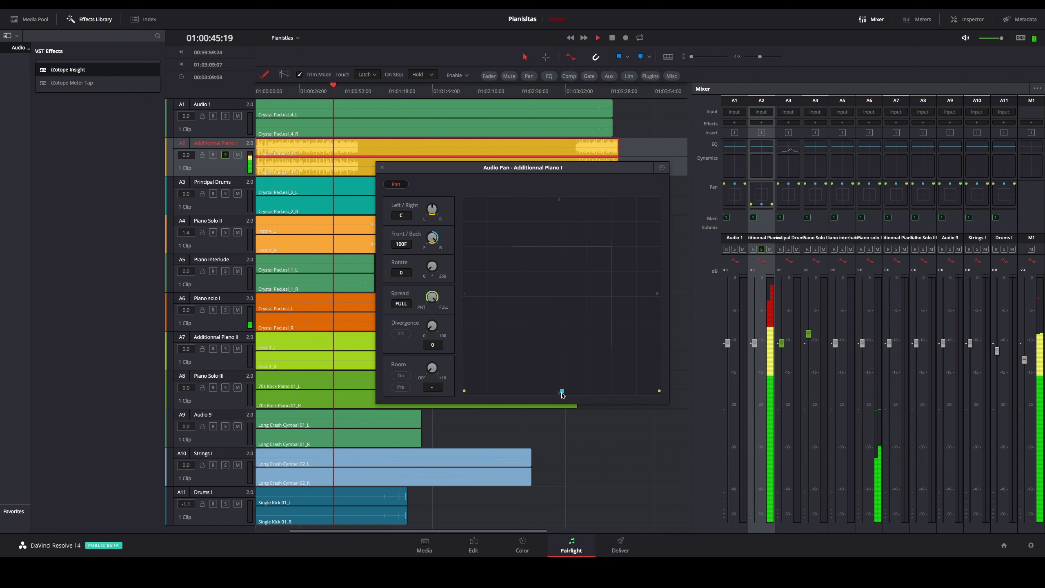
drag(562, 395, 560, 196)
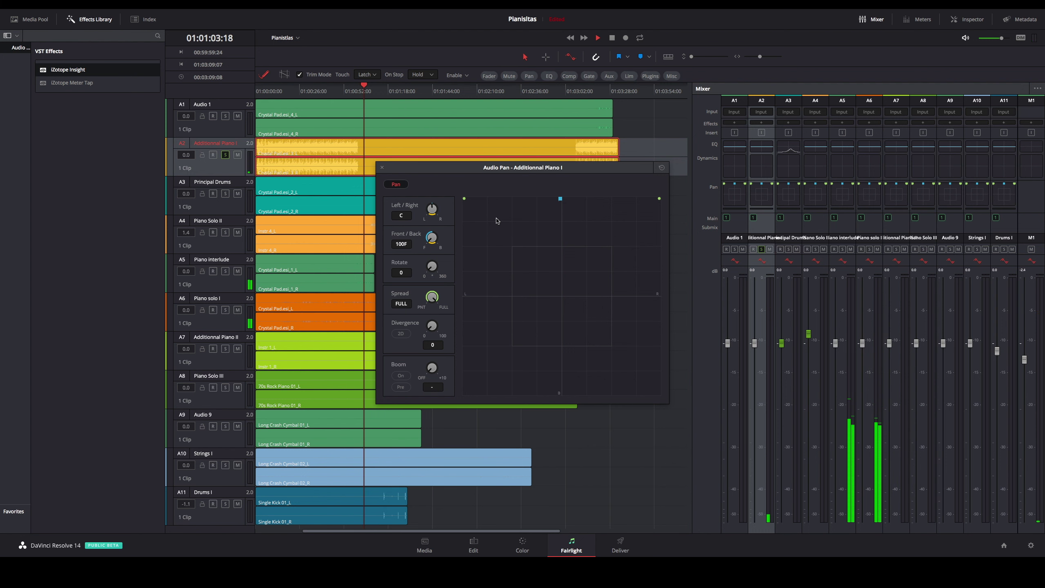
key(space)
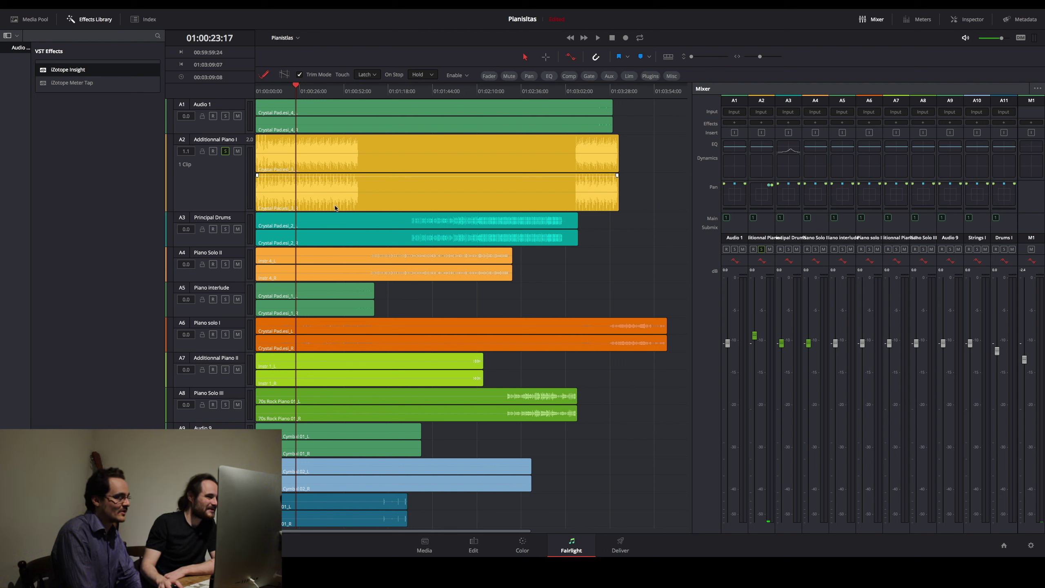
- Examine the Additionnal Piano I waveform up close around 01:00:23:17
scroll(313, 185, up, 3)
scroll(314, 184, down, 3)
scroll(314, 185, up, 3)
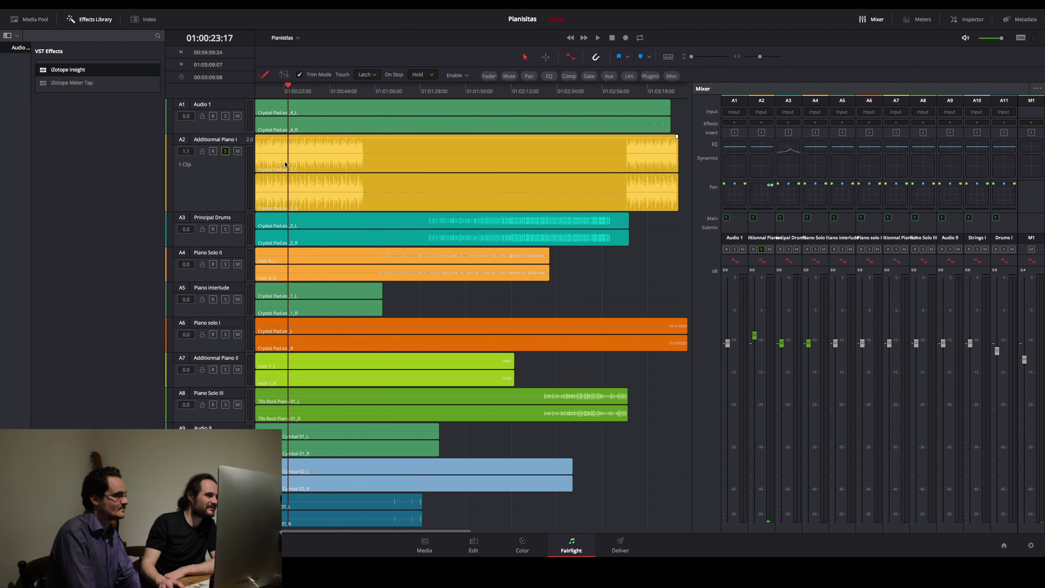
scroll(285, 164, up, 6)
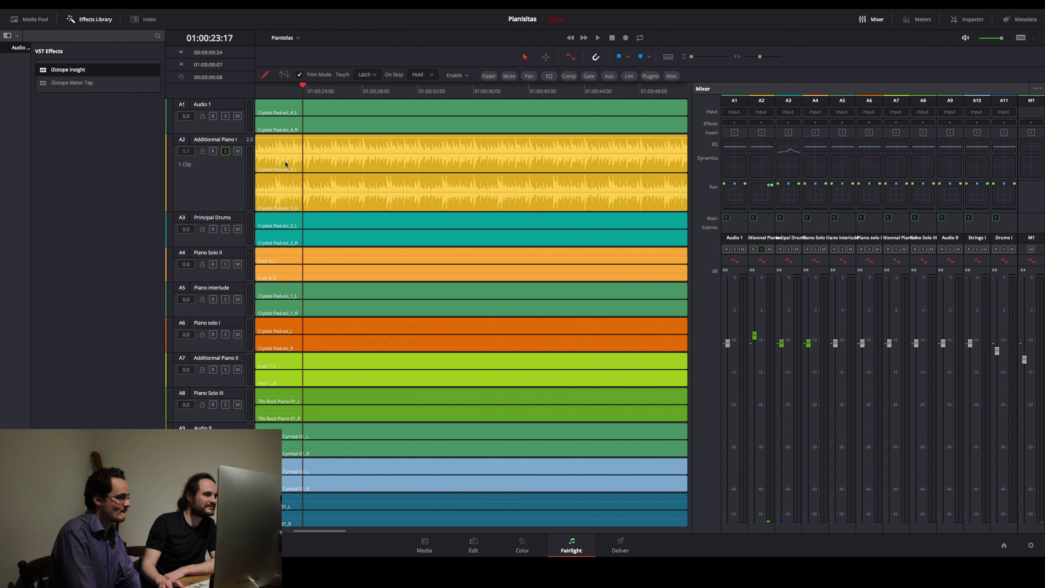
scroll(285, 164, up, 3)
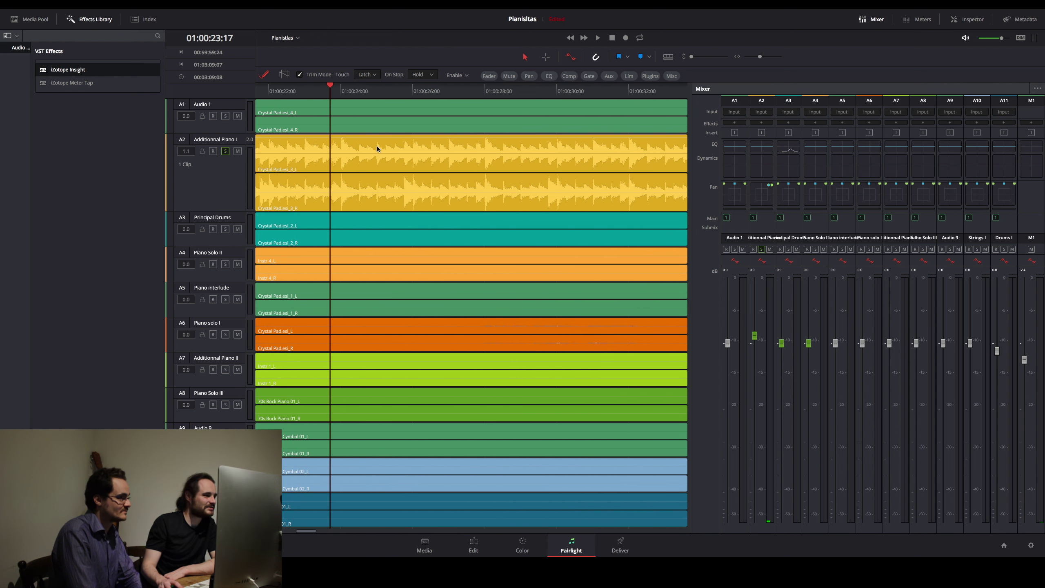
click(406, 150)
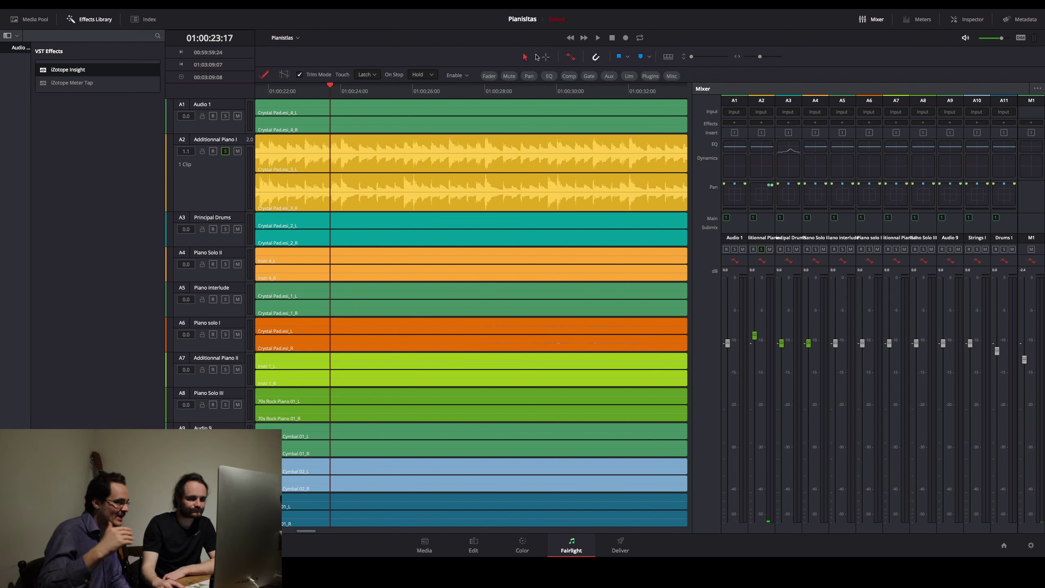
- Centre the left/right pan of Additionnal Piano I and unsolo the track
double_click(751, 206)
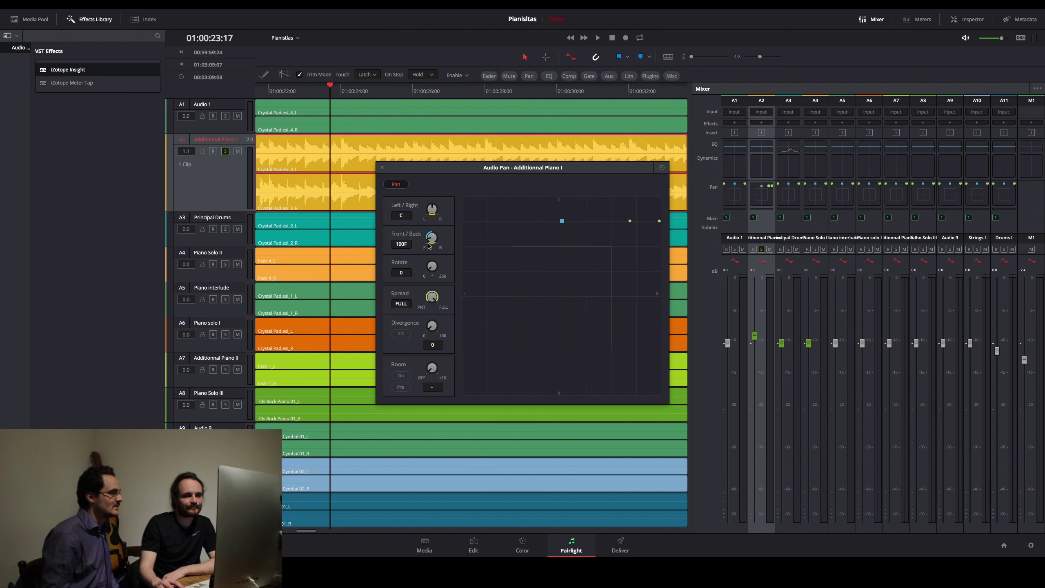
click(383, 168)
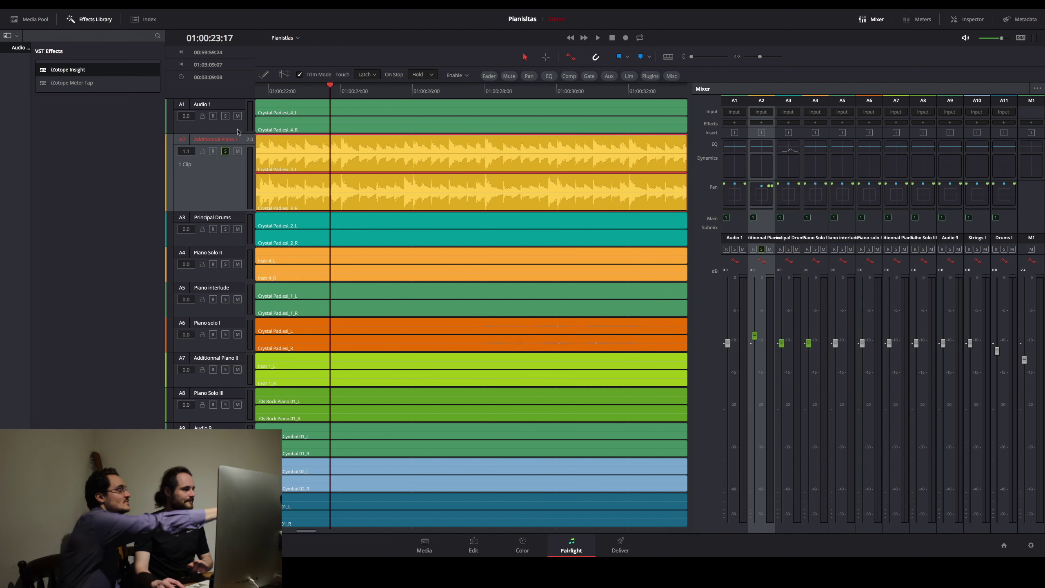
click(225, 152)
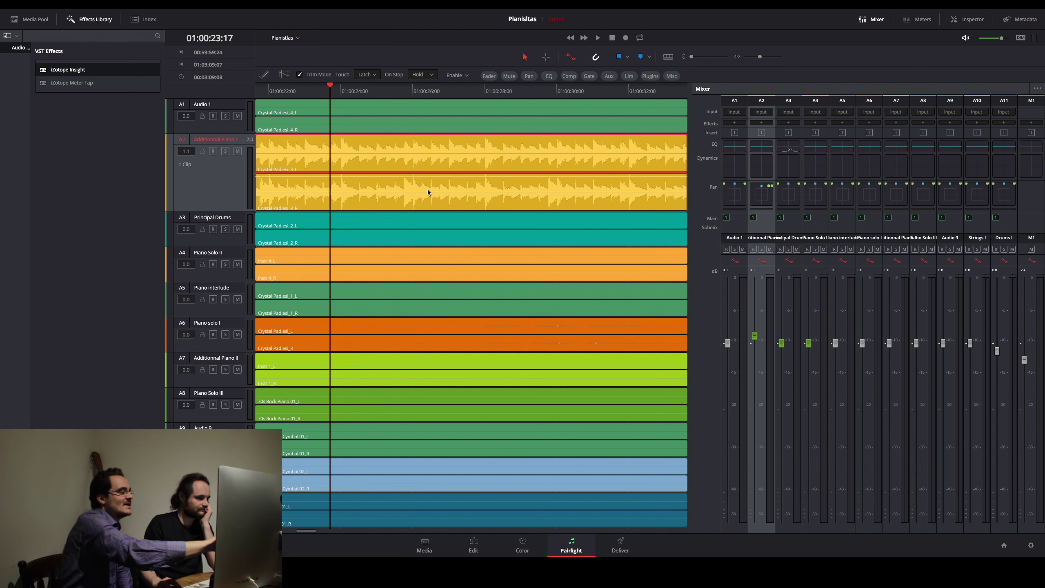
- Solo and select the Principal Drums track with the playhead placed at 01:01:33:20
scroll(319, 294, down, 6)
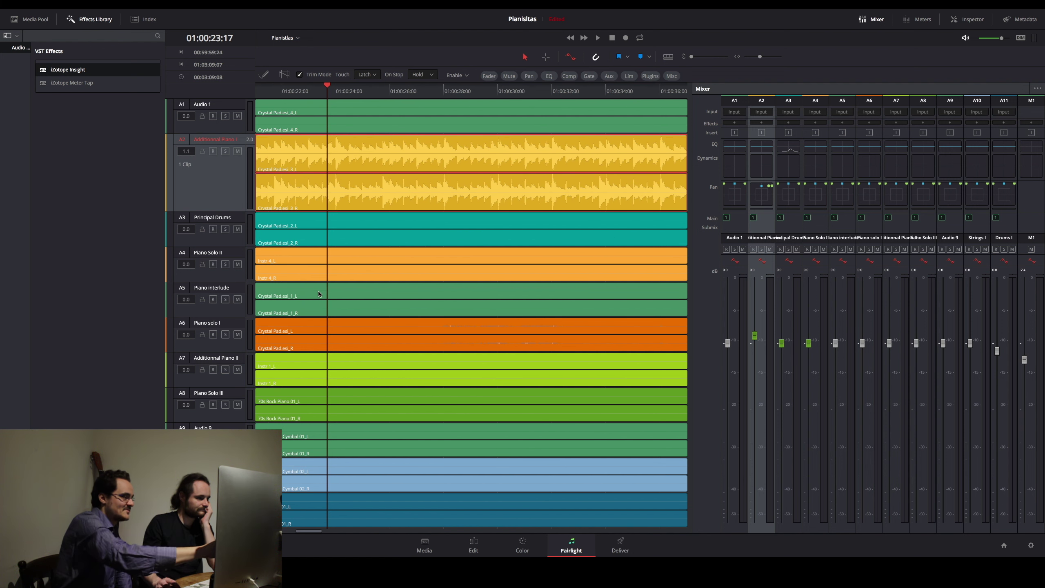
scroll(686, 362, down, 1)
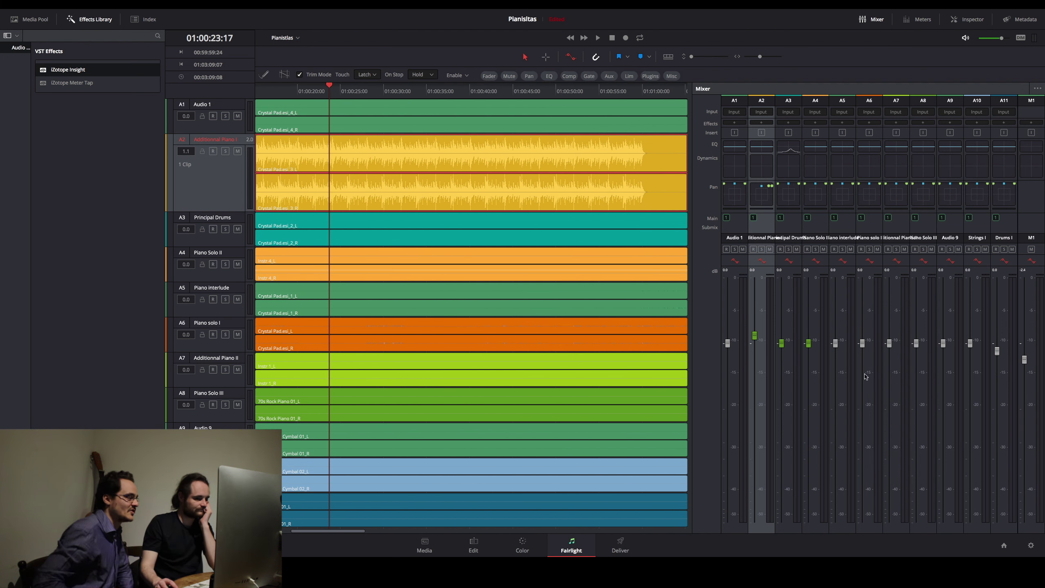
scroll(460, 337, down, 8)
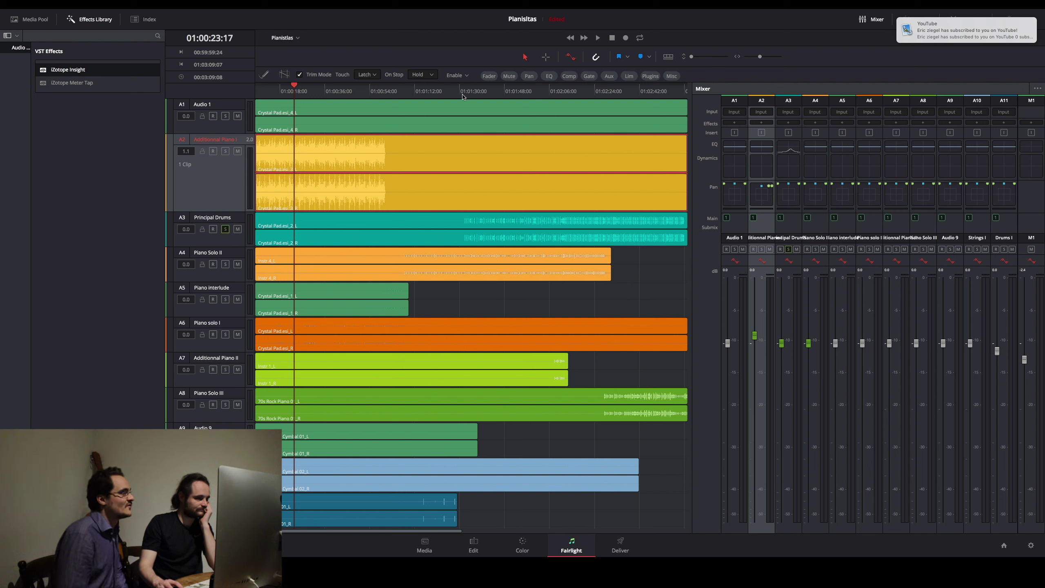
click(462, 157)
click(468, 88)
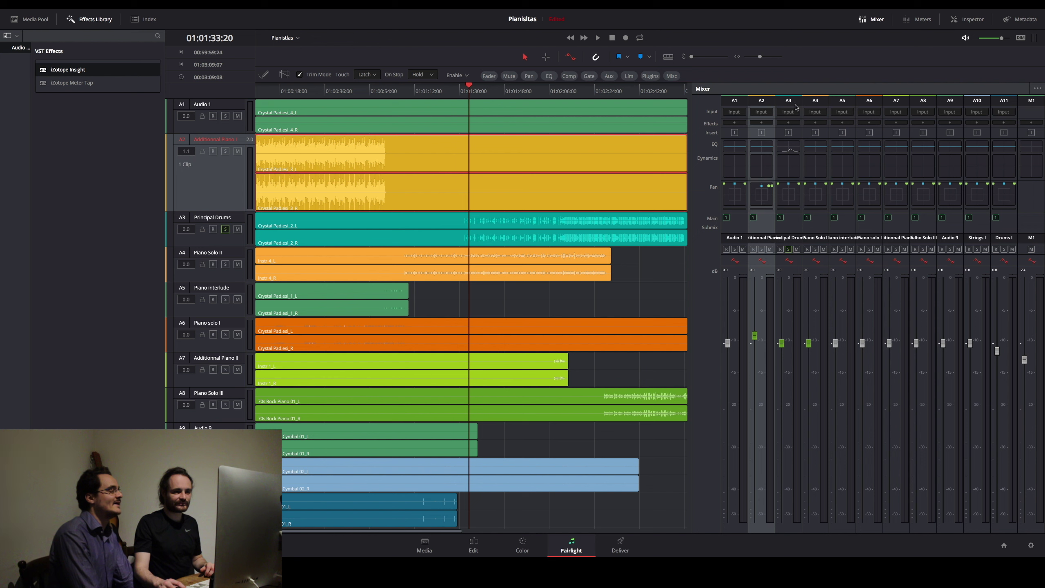
click(782, 224)
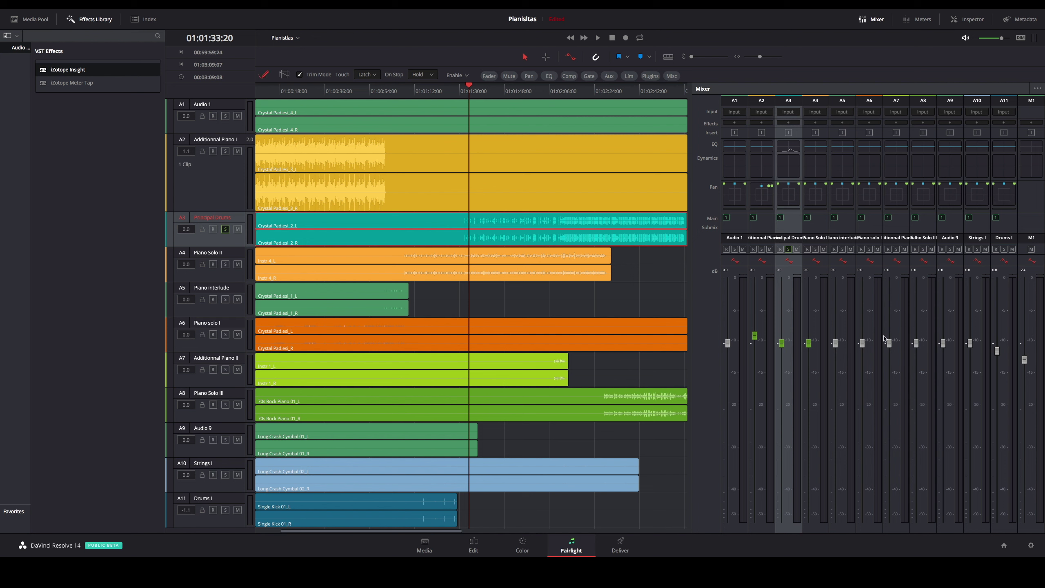
- Play the soloed tracks while lowering the Principal Drums level to -1.3, and stop playback
key(space)
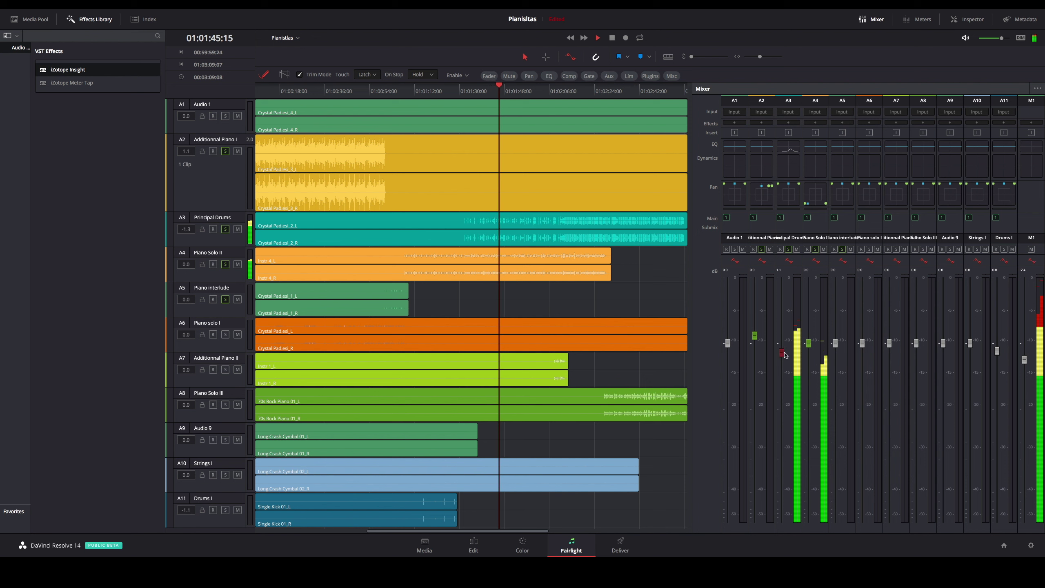
key(space)
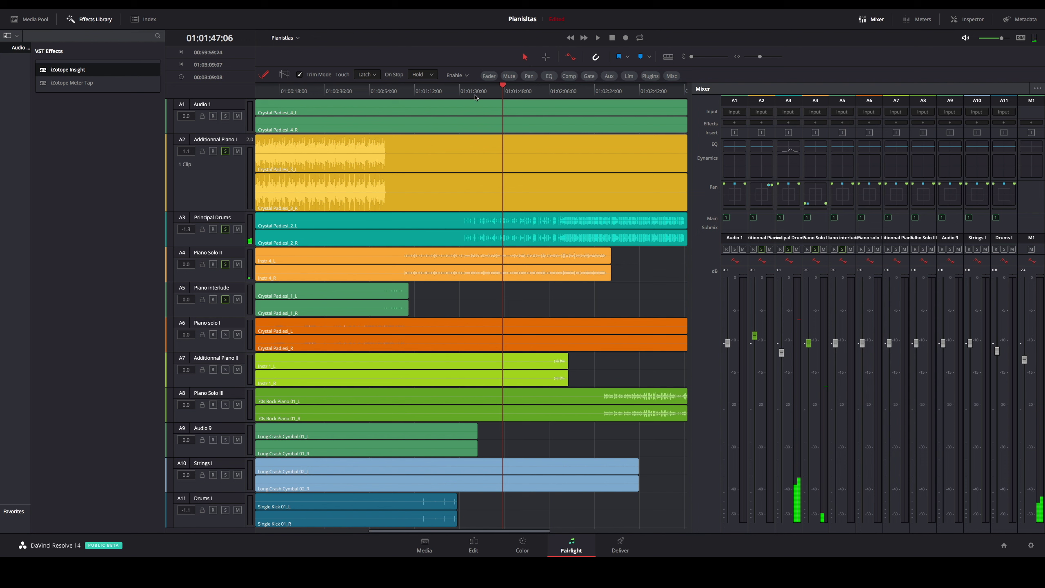
click(461, 91)
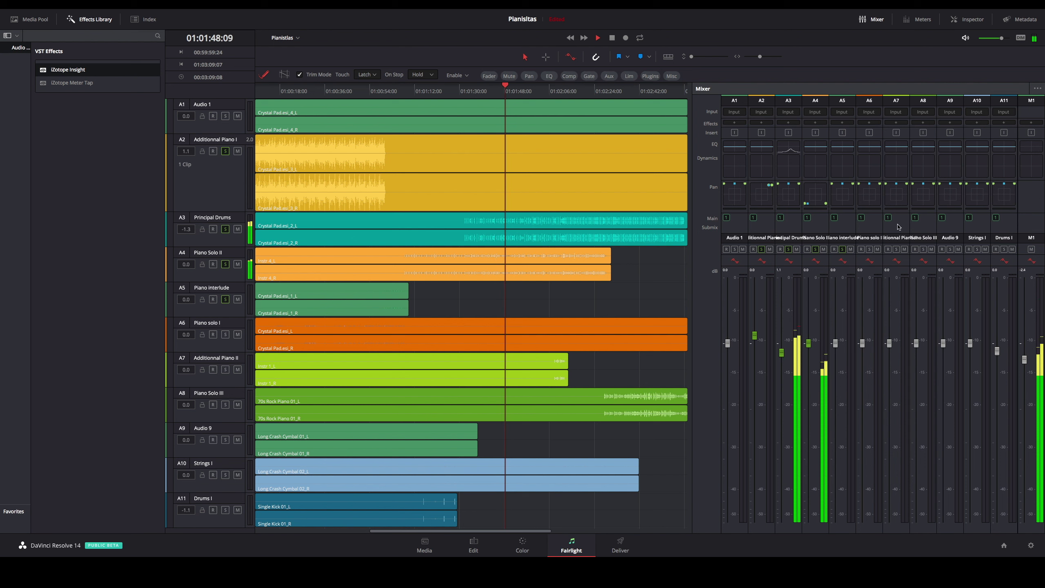
- Unsolo Additionnal Piano I, Piano interlude and Piano Solo II so only Principal Drums stays soloed, and stop playback
click(773, 251)
click(764, 250)
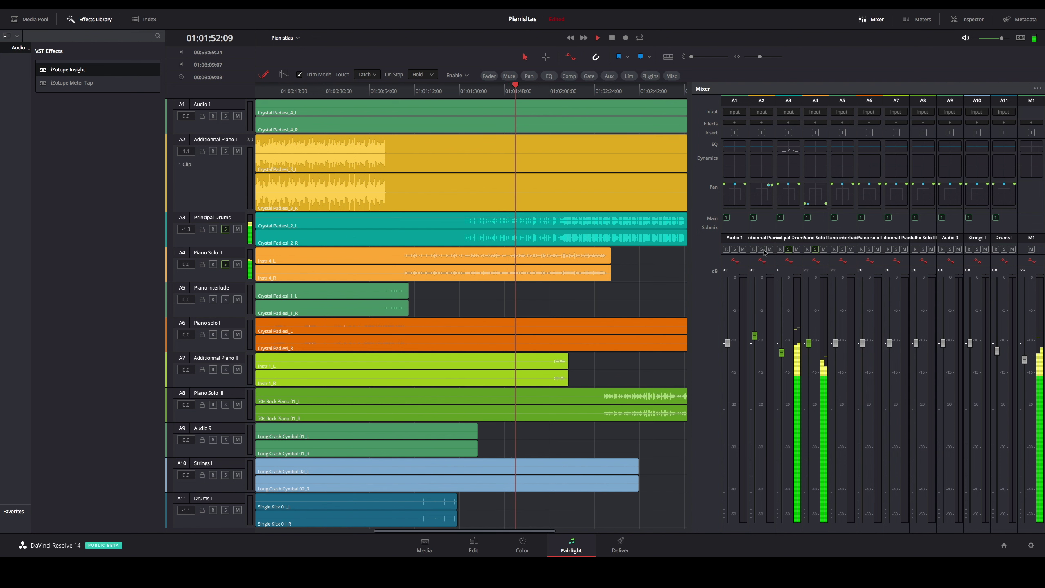
key(space)
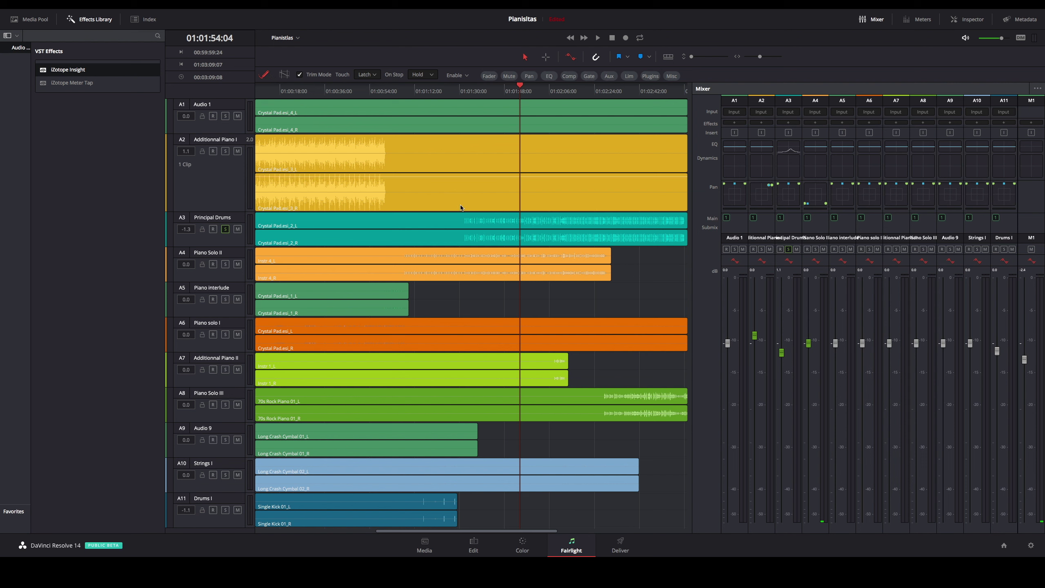
- Undo the accidental move of the Additionnal Piano I clip onto the Principal Drums track
drag(459, 206, 453, 213)
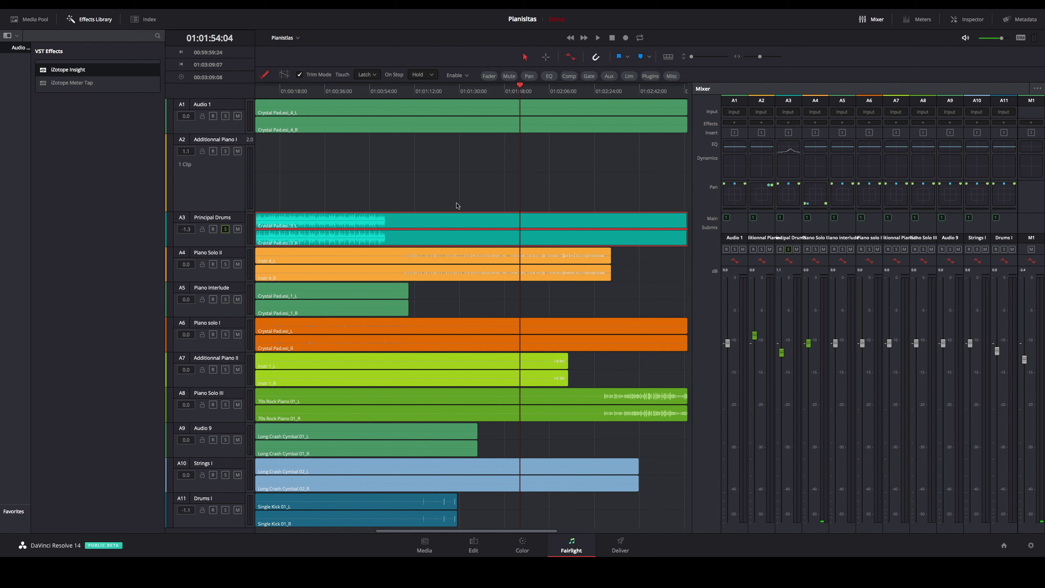
key(ctrl+z)
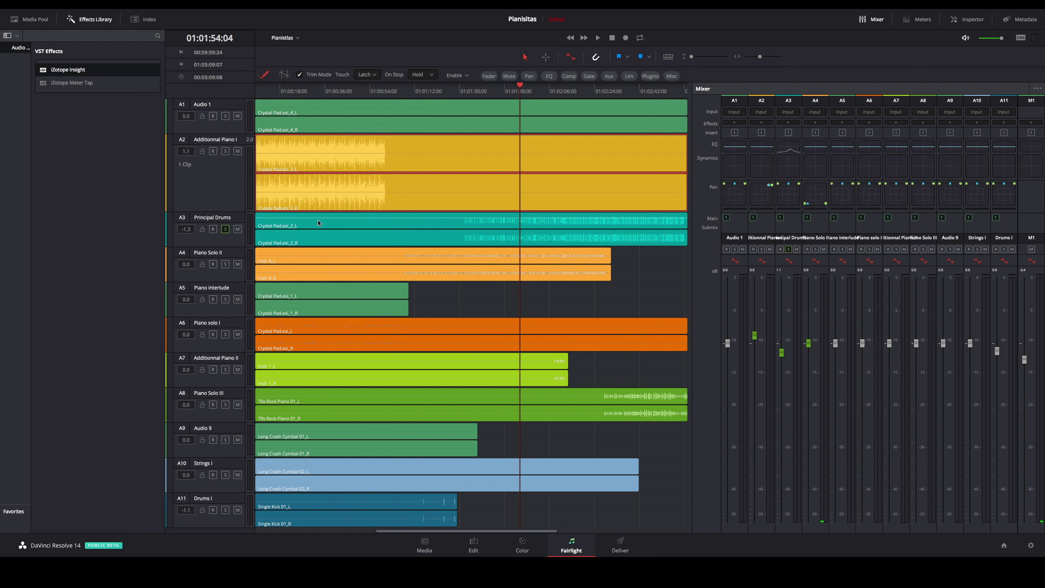
- Lock the Principal Drums track height to Extra Large and return the playhead to 01:00:00:00
right_click(224, 251)
right_click(225, 242)
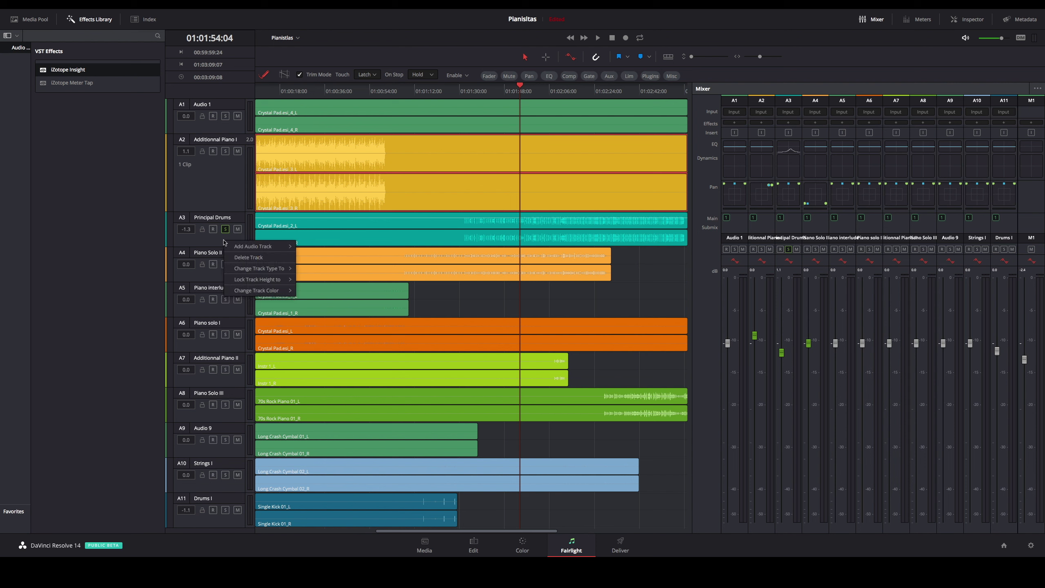
mouse_move(278, 281)
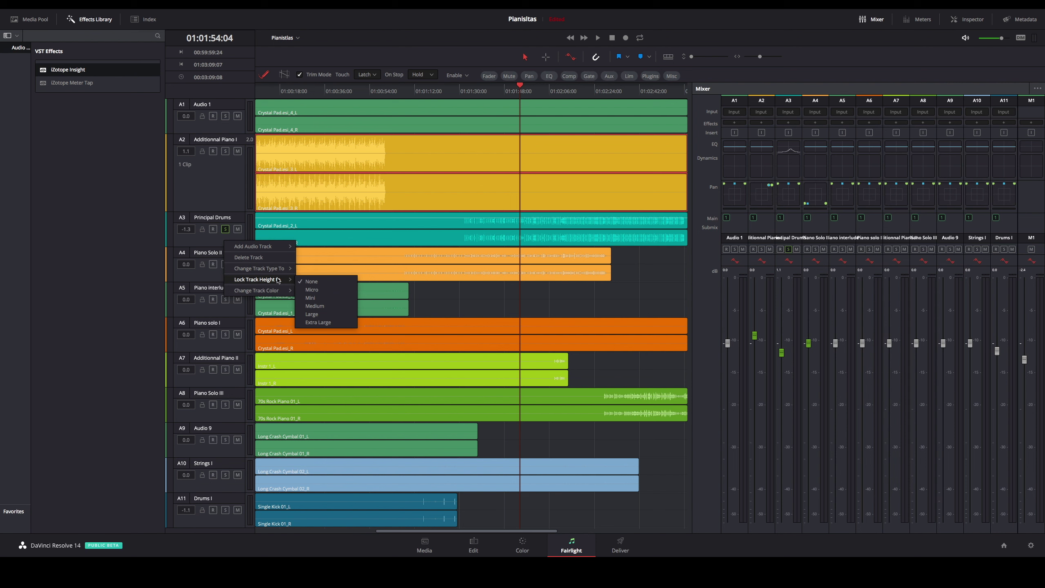
click(322, 323)
drag(760, 56, 754, 60)
key(Home)
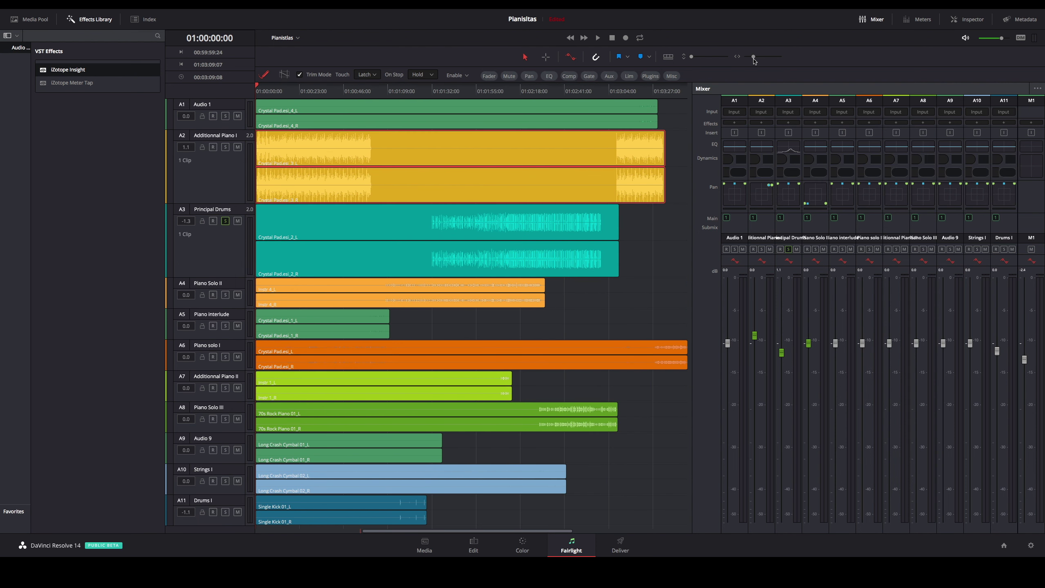